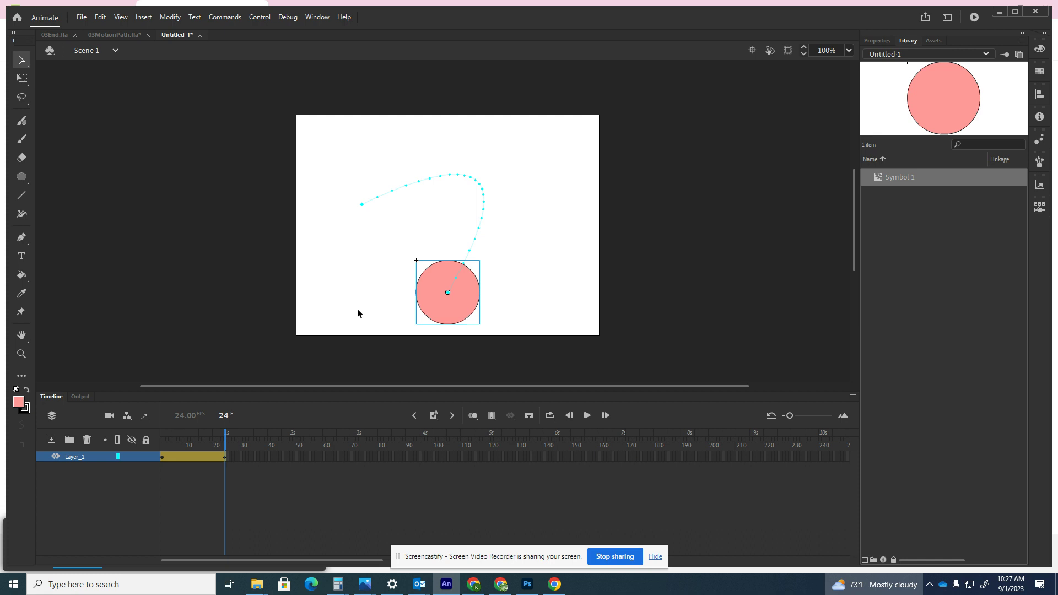
# Step: Create a new ActionScript 3.0 document of 550 × 400 pixels at 24 fps
pyautogui.click(78, 19)
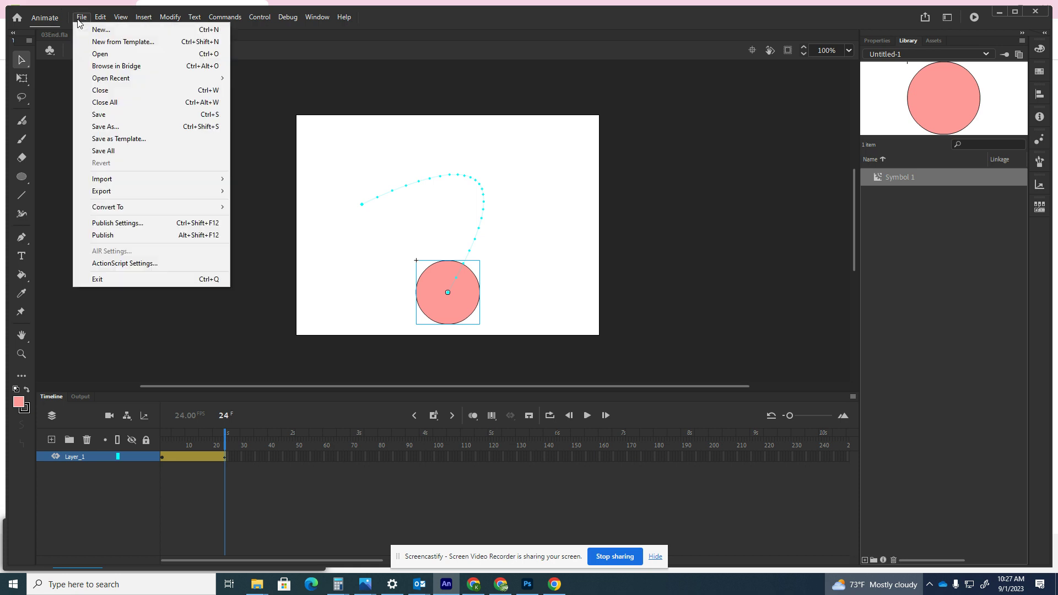
pyautogui.click(101, 30)
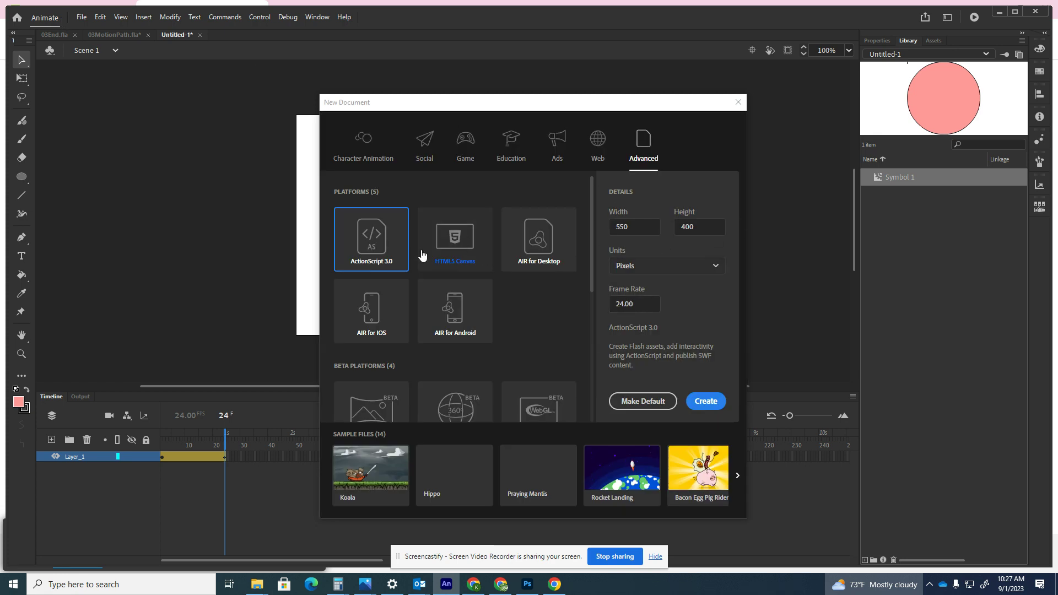
pyautogui.click(707, 400)
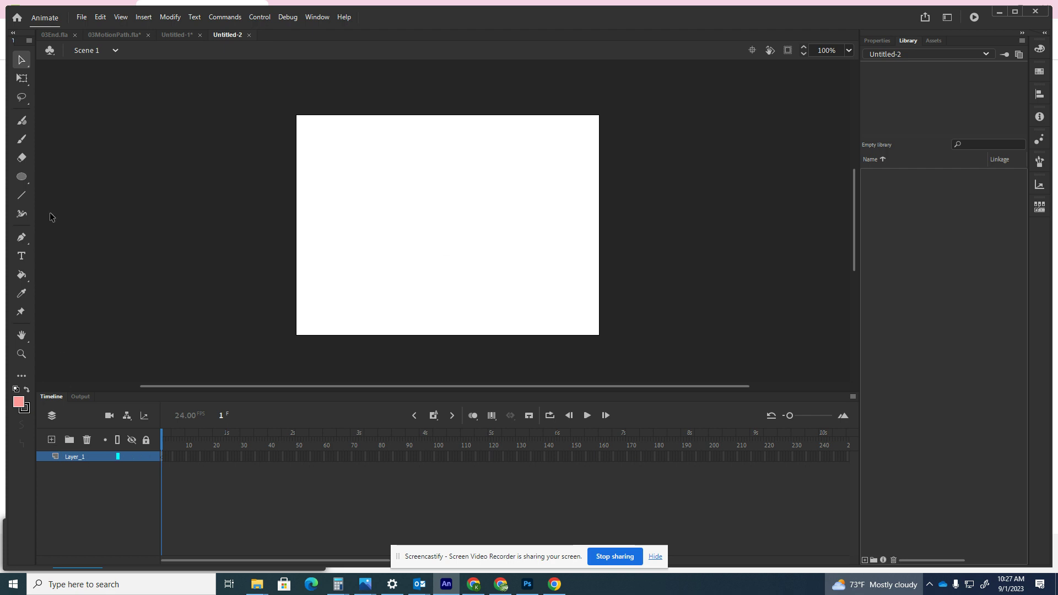
# Step: Draw a pink circle with a black outline in the upper-left part of the stage with the Oval Tool
pyautogui.click(25, 181)
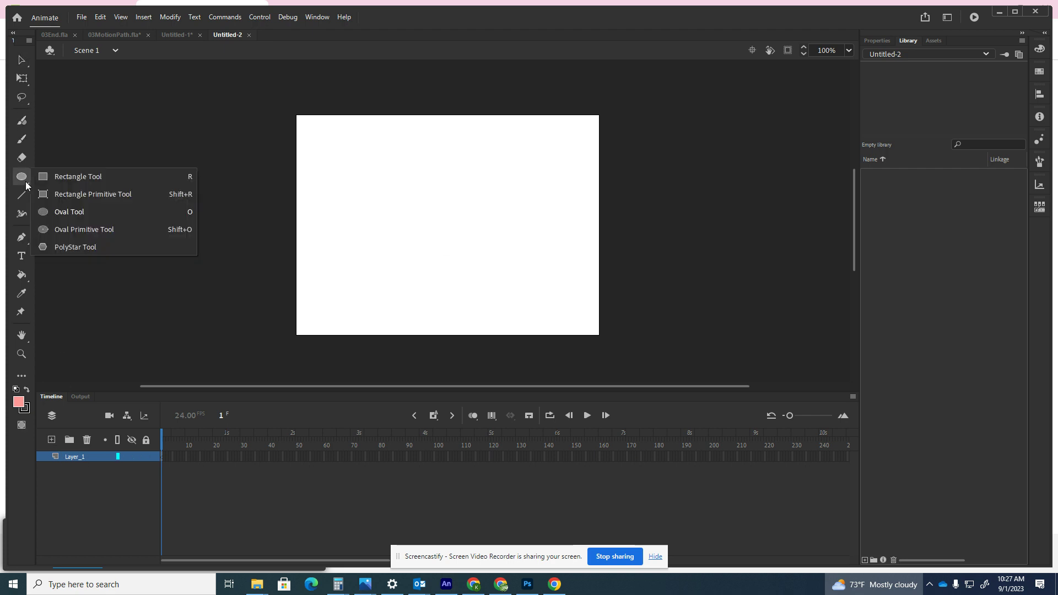
pyautogui.click(61, 211)
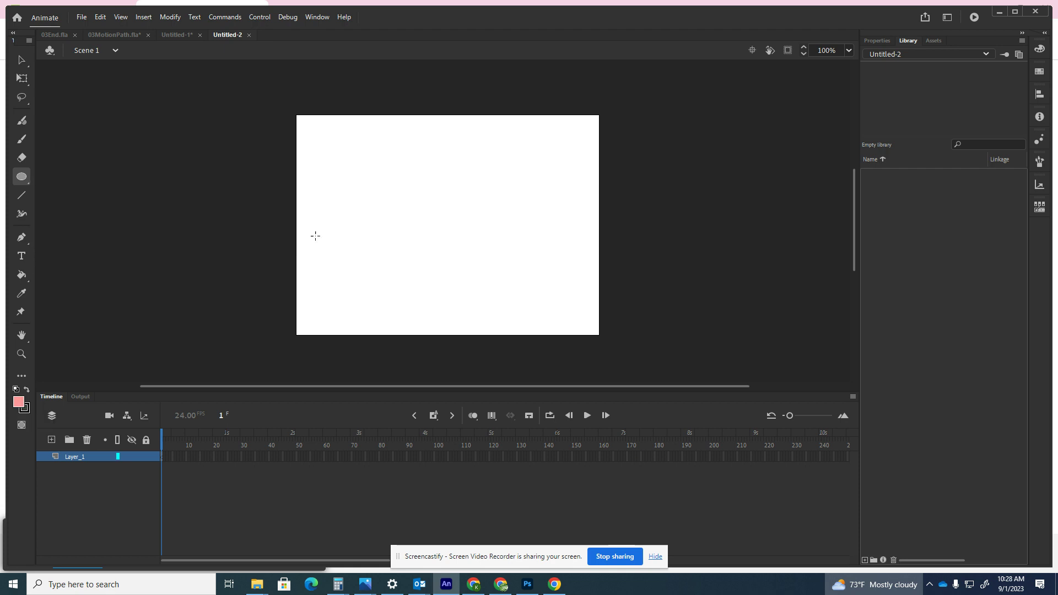
pyautogui.moveTo(323, 159); pyautogui.dragTo(383, 220)
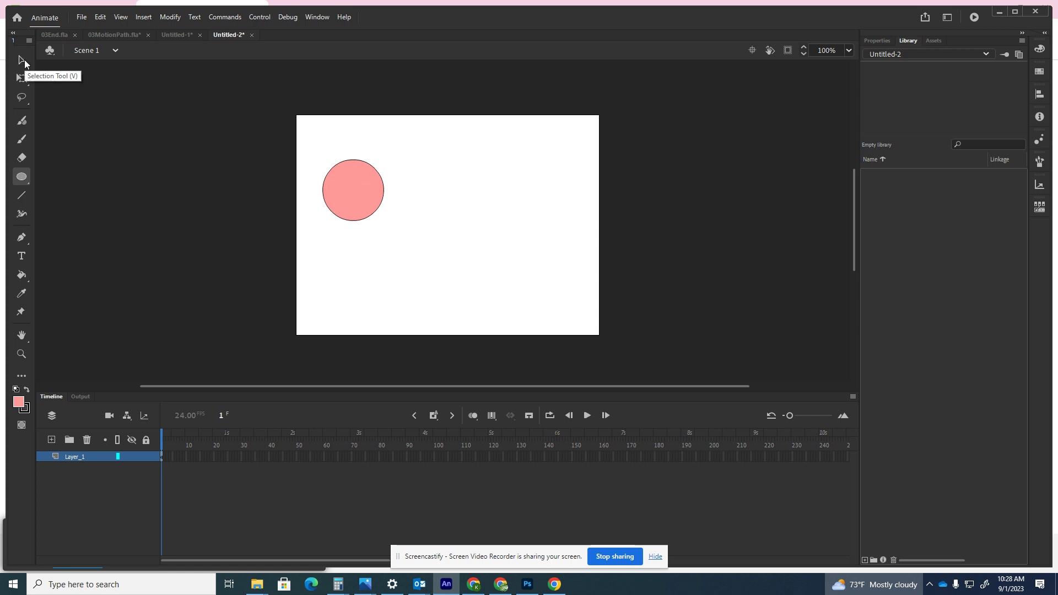
# Step: Select the pink circle with its outline and create a motion tween, accepting its conversion to a symbol
pyautogui.click(22, 60)
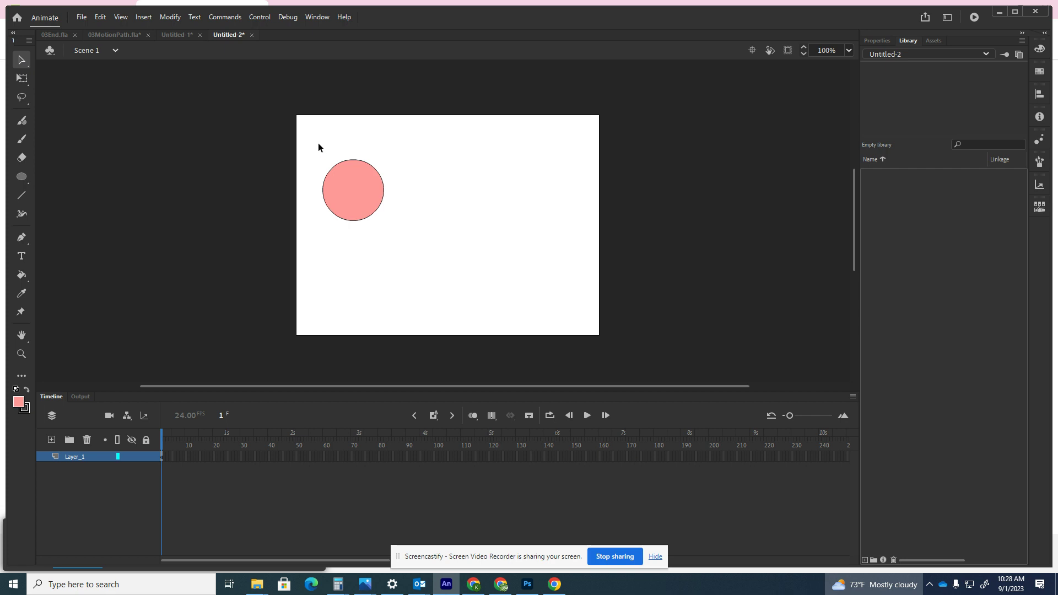
pyautogui.moveTo(362, 196); pyautogui.dragTo(391, 235)
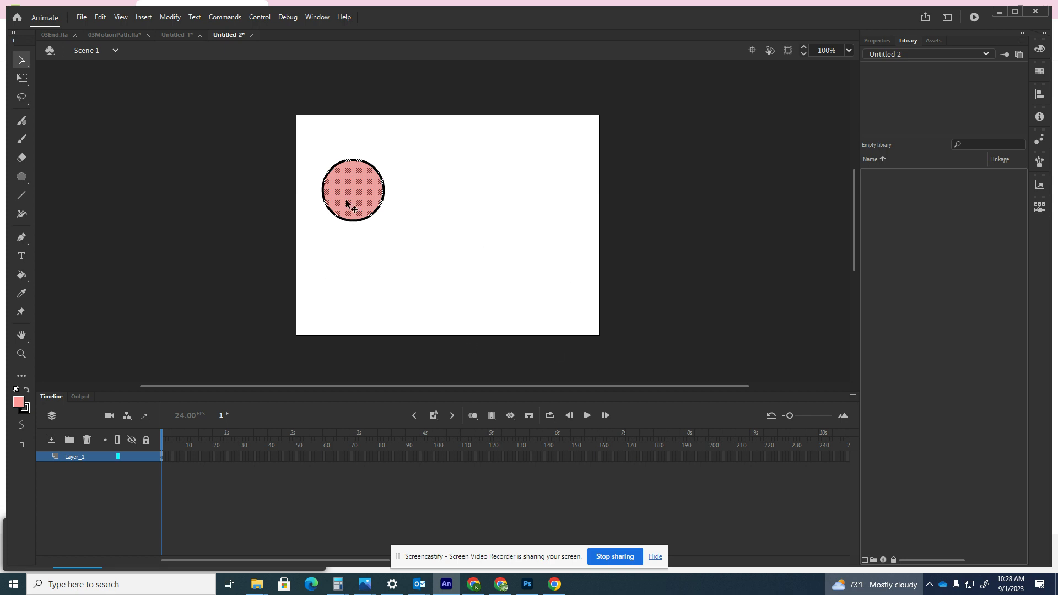
pyautogui.click(511, 415)
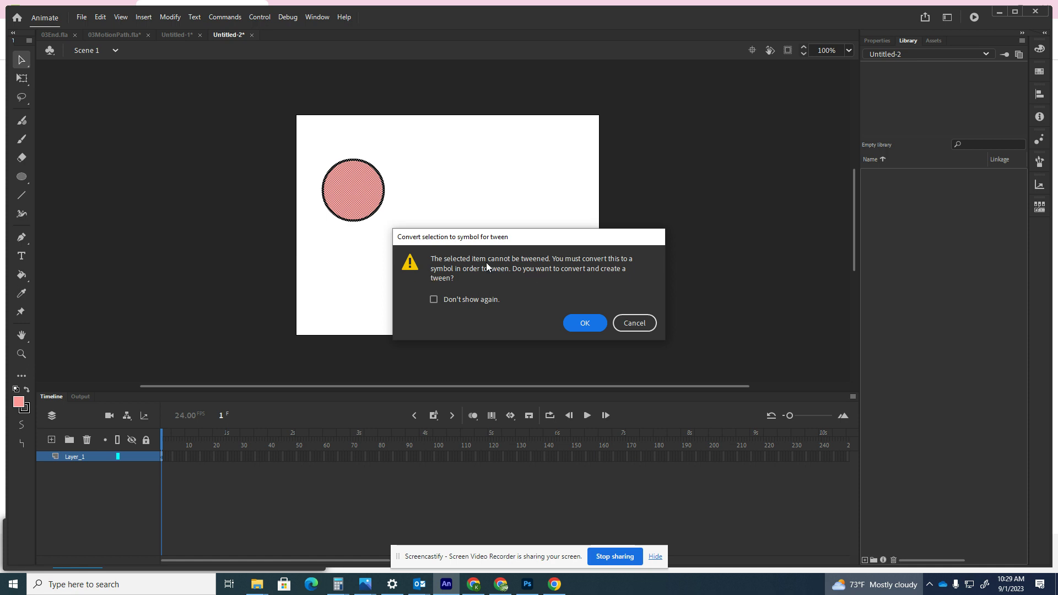
pyautogui.click(580, 323)
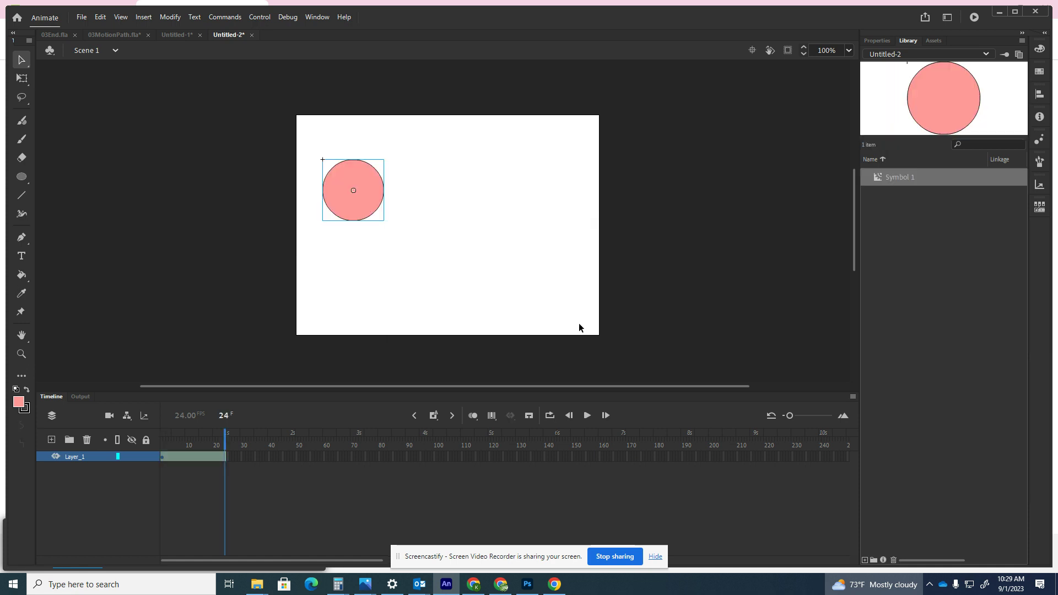
# Step: Move the pink circle to the lower-right part of the stage at frame 24 and play the animation from frame 1
pyautogui.click(224, 452)
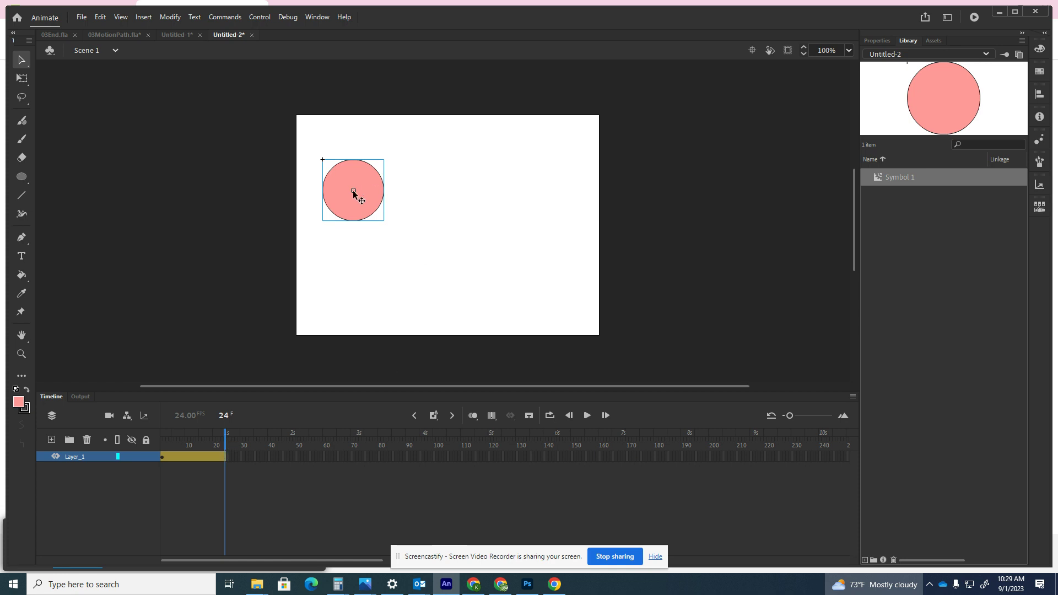
pyautogui.moveTo(353, 190); pyautogui.dragTo(542, 301)
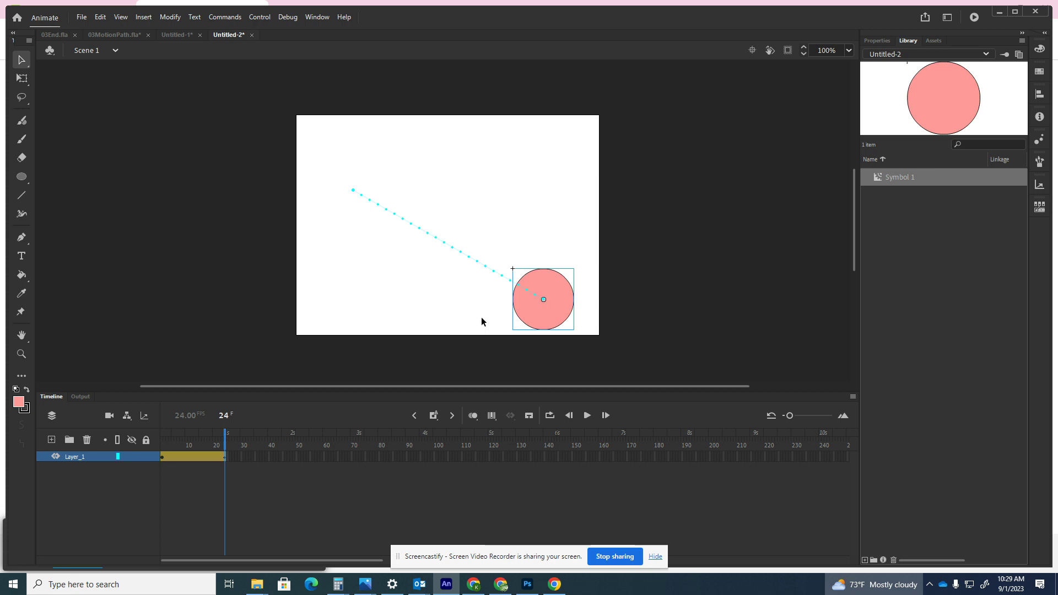
pyautogui.moveTo(225, 442); pyautogui.dragTo(161, 441)
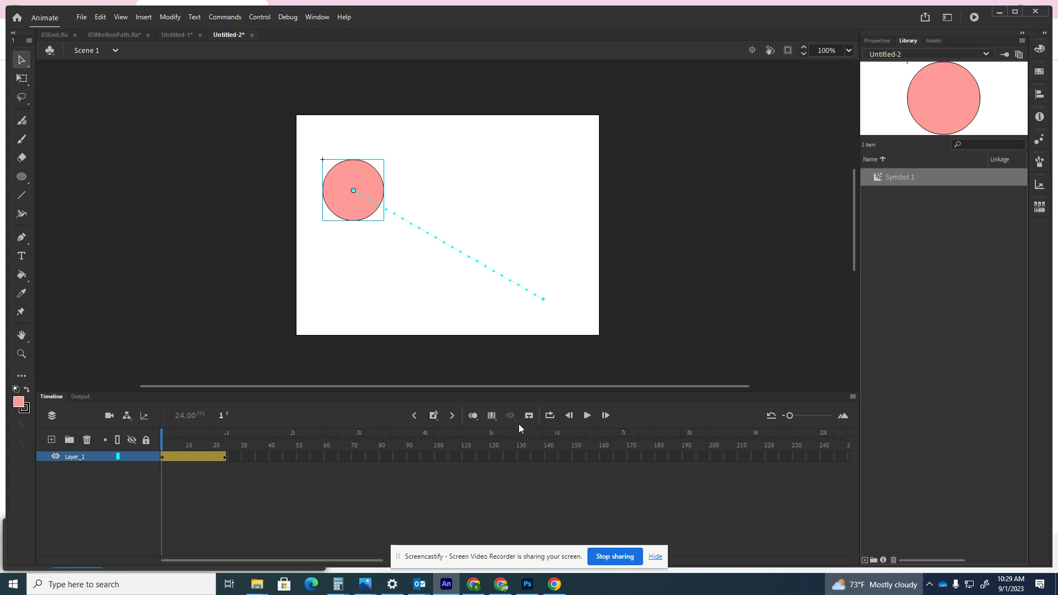
pyautogui.click(586, 415)
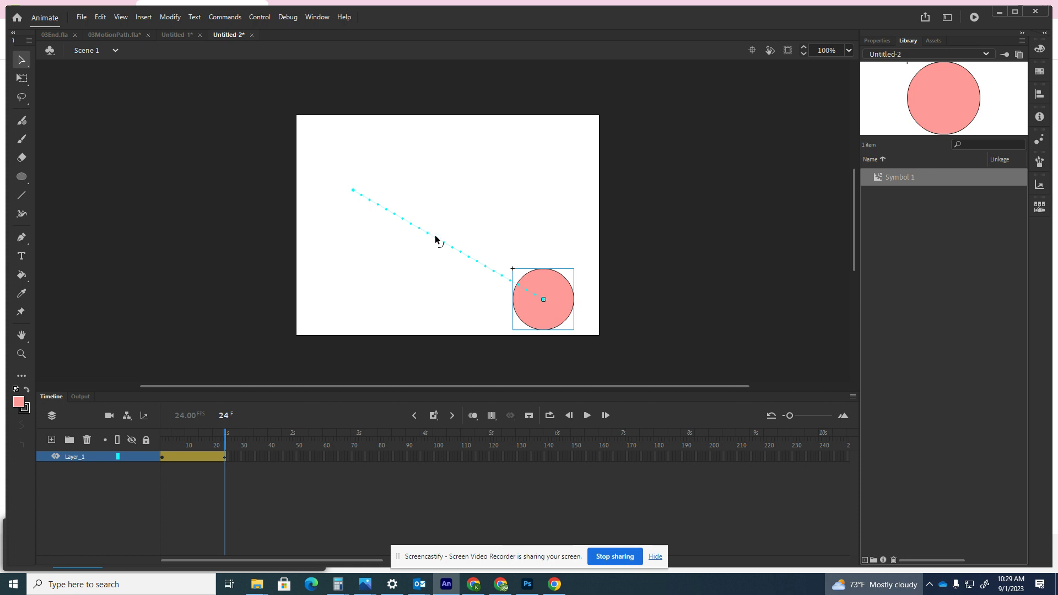
# Step: Bend the pink circle's straight motion path upward into an arc and play the animation from frame 1
pyautogui.moveTo(436, 239); pyautogui.dragTo(475, 157)
pyautogui.moveTo(226, 439); pyautogui.dragTo(145, 439)
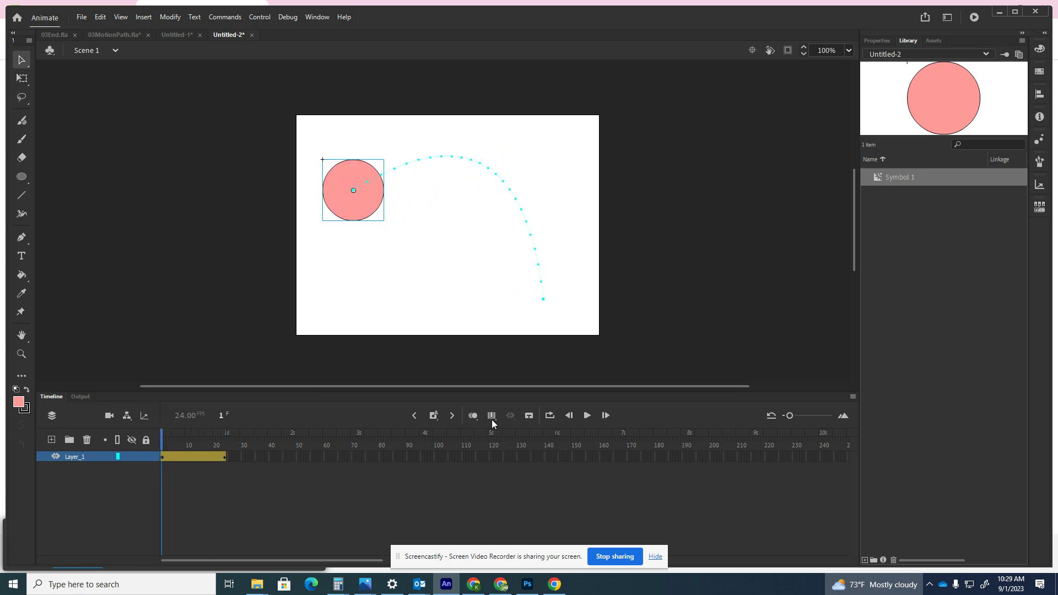
pyautogui.click(586, 416)
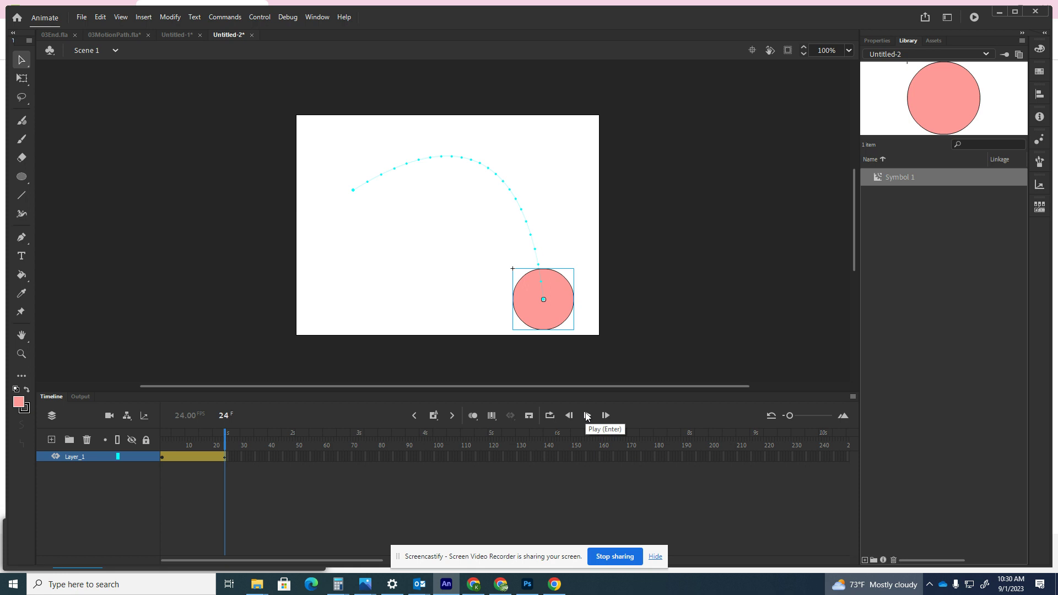
# Step: Add a new layer and draw a bright green circle at frame 1 in the lower-left part of the stage, below the pink circle
pyautogui.moveTo(225, 439); pyautogui.dragTo(164, 439)
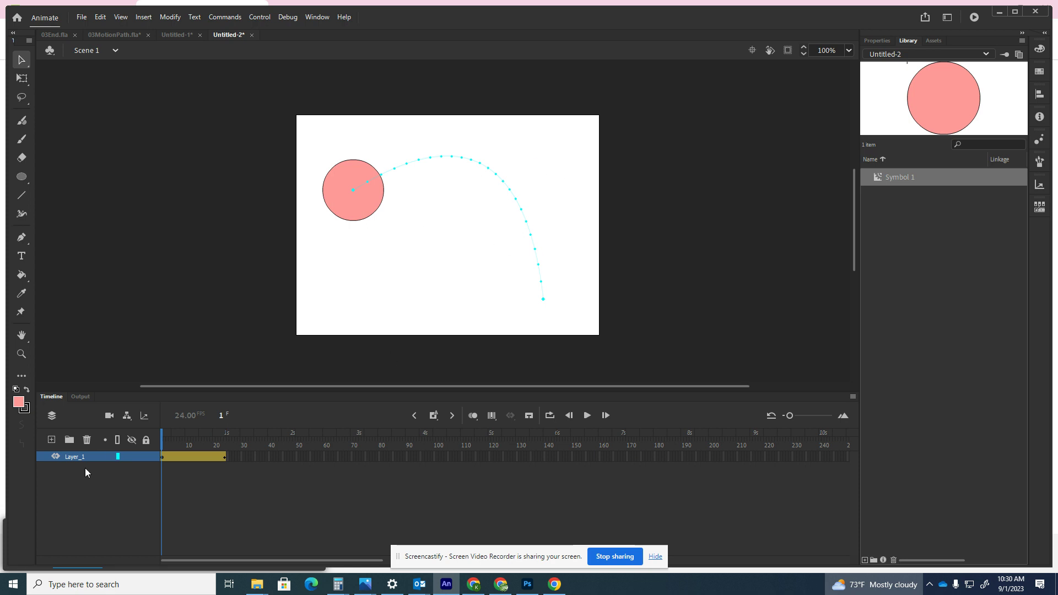
pyautogui.click(51, 440)
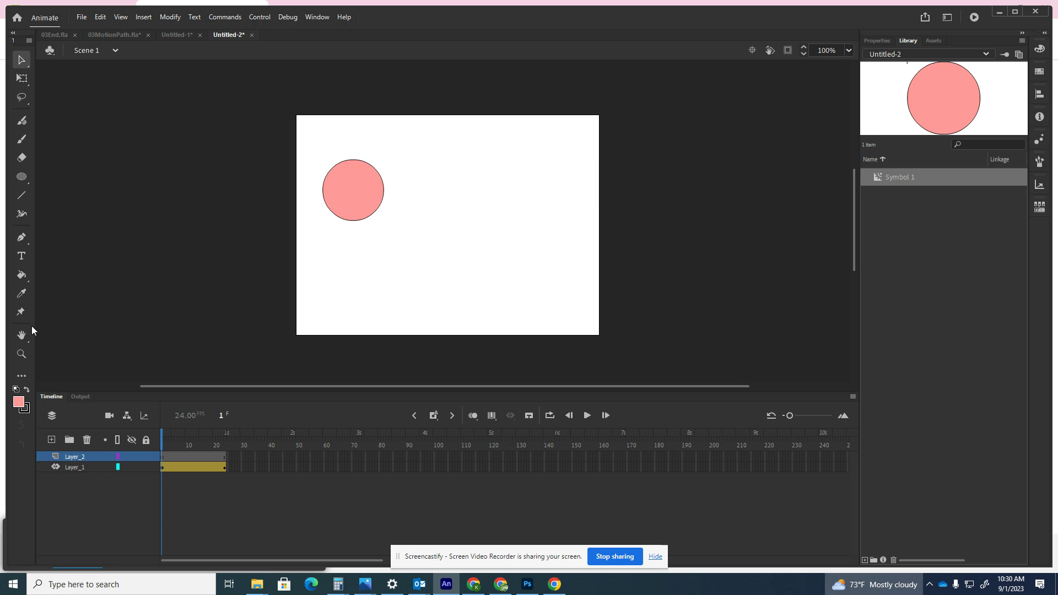
pyautogui.click(19, 403)
pyautogui.click(114, 450)
pyautogui.click(24, 174)
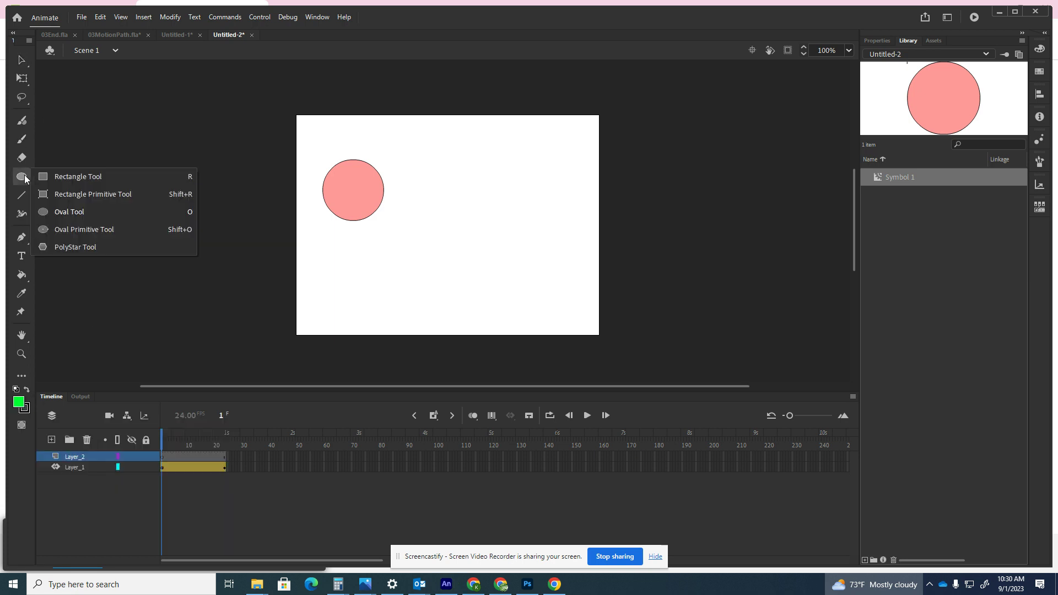
pyautogui.click(74, 214)
pyautogui.moveTo(316, 265); pyautogui.dragTo(364, 314)
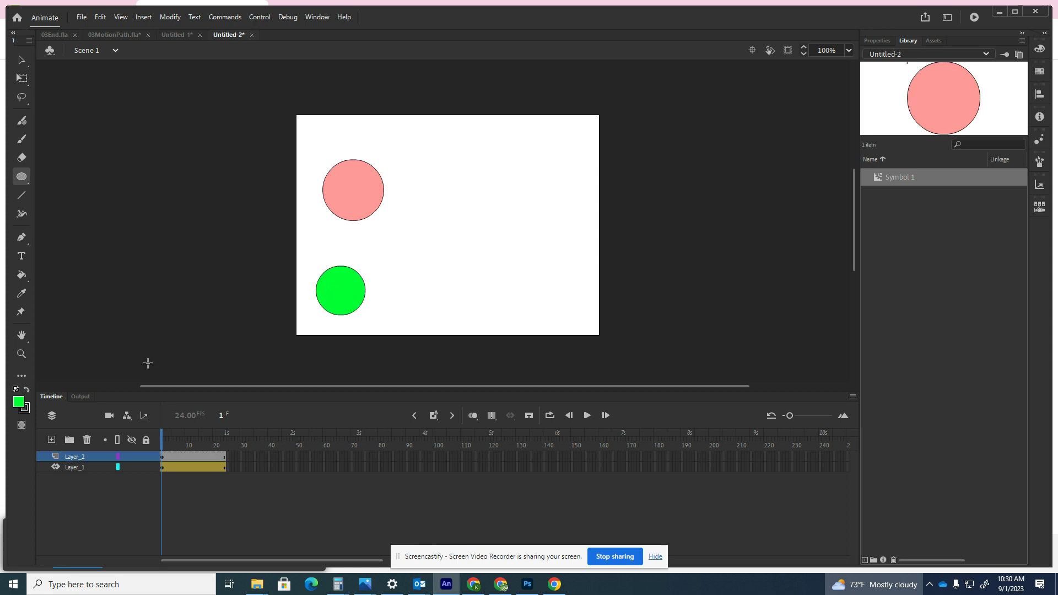
# Step: Convert the whole green circle to a Movie Clip symbol and give its layer a motion tween
pyautogui.click(21, 59)
pyautogui.moveTo(310, 253); pyautogui.dragTo(376, 321)
pyautogui.rightClick(339, 283)
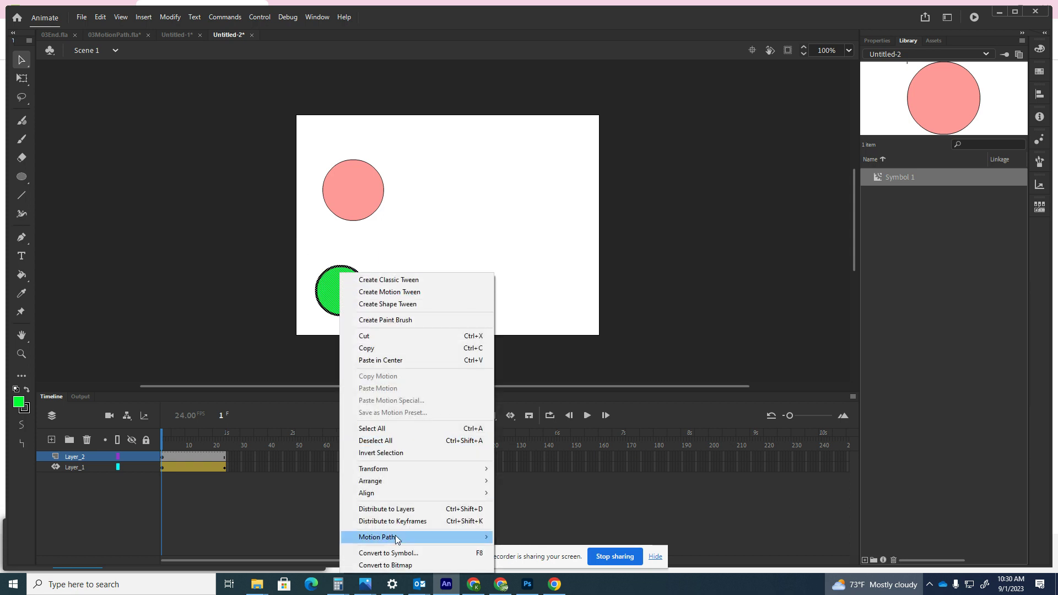
pyautogui.click(398, 554)
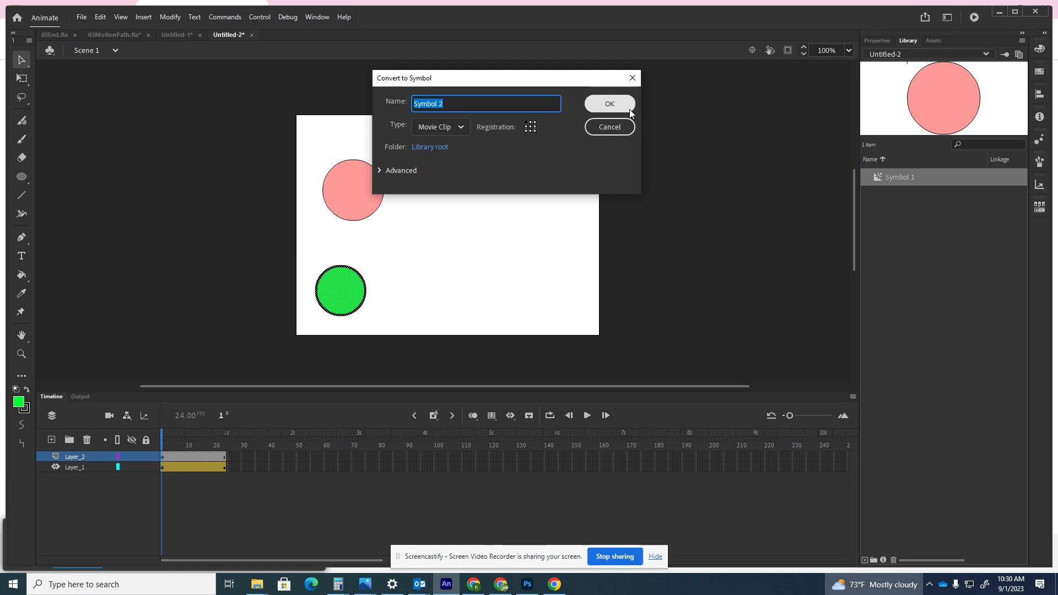
pyautogui.click(615, 105)
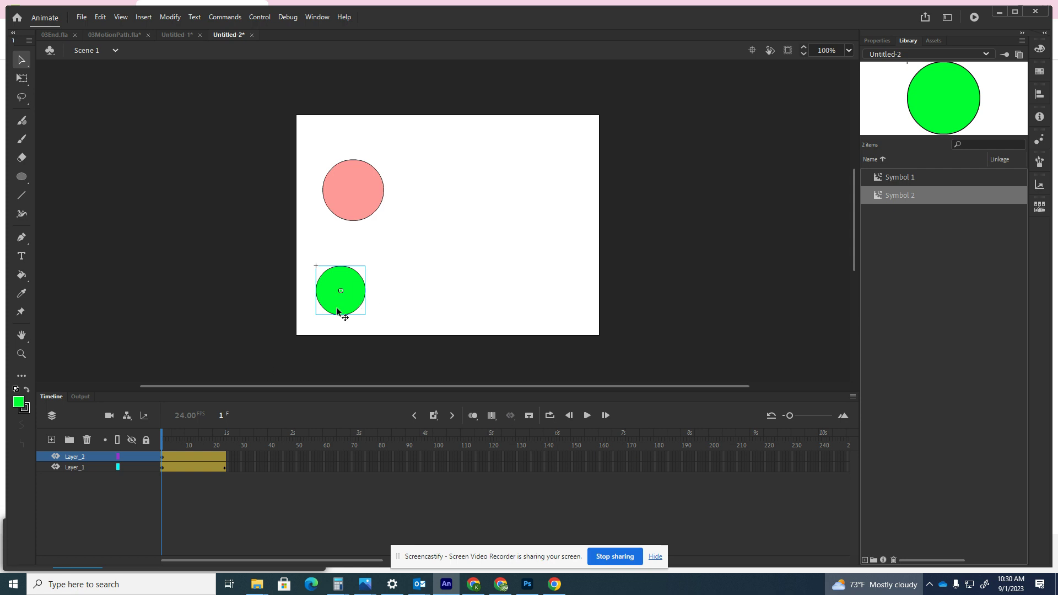
# Step: Move the green circle to the right side of the stage, above the pink circle, at frame 24
pyautogui.click(172, 436)
pyautogui.moveTo(172, 437); pyautogui.dragTo(225, 437)
pyautogui.click(328, 282)
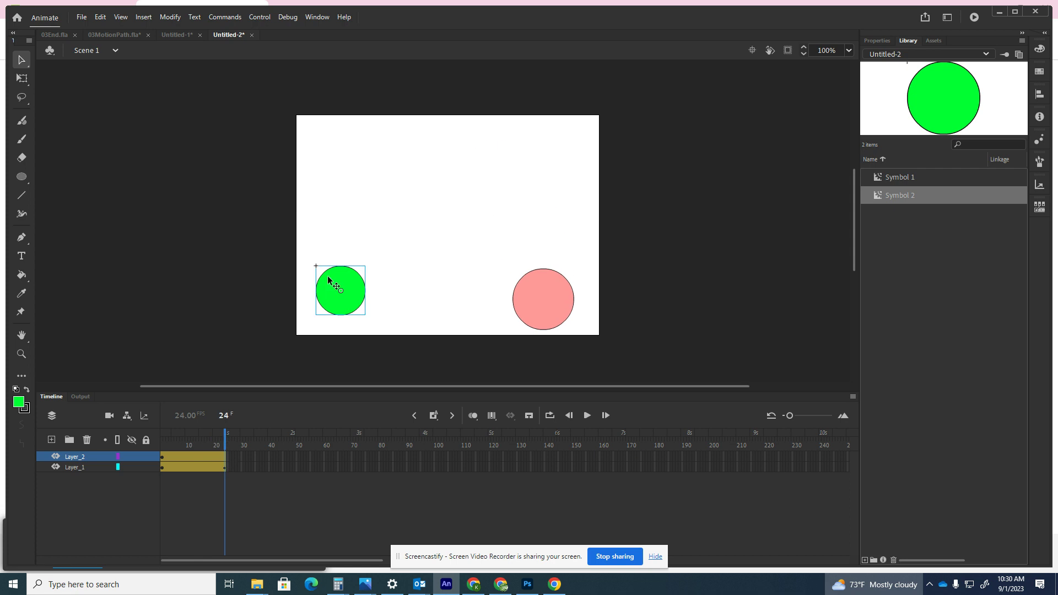
pyautogui.moveTo(346, 290); pyautogui.dragTo(574, 214)
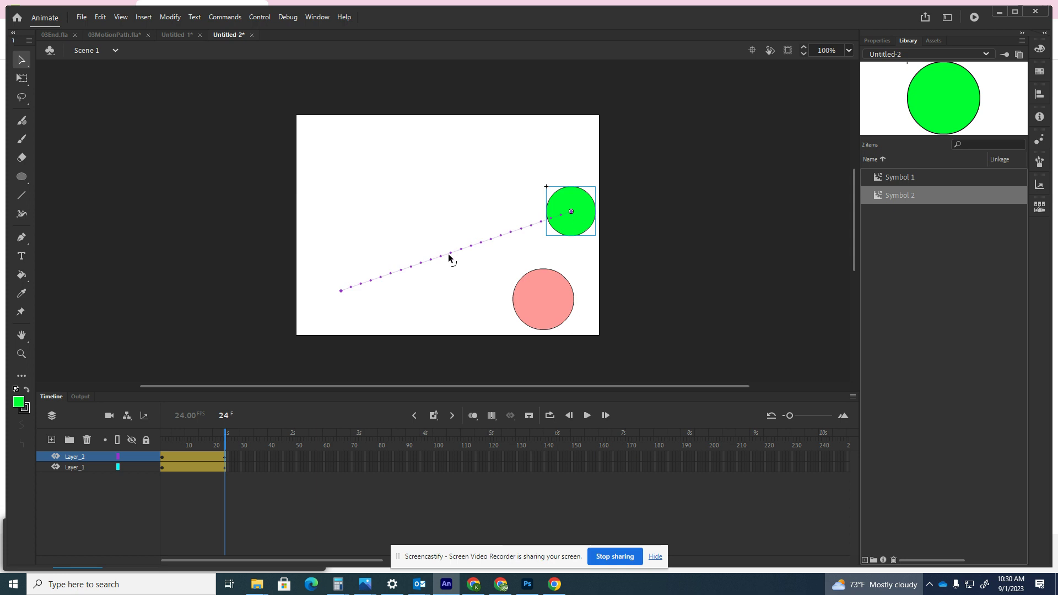
# Step: Bend the green circle's motion path upward into an arch and play both animations from frame 1
pyautogui.moveTo(450, 256); pyautogui.dragTo(427, 167)
pyautogui.moveTo(224, 438); pyautogui.dragTo(148, 449)
pyautogui.click(148, 453)
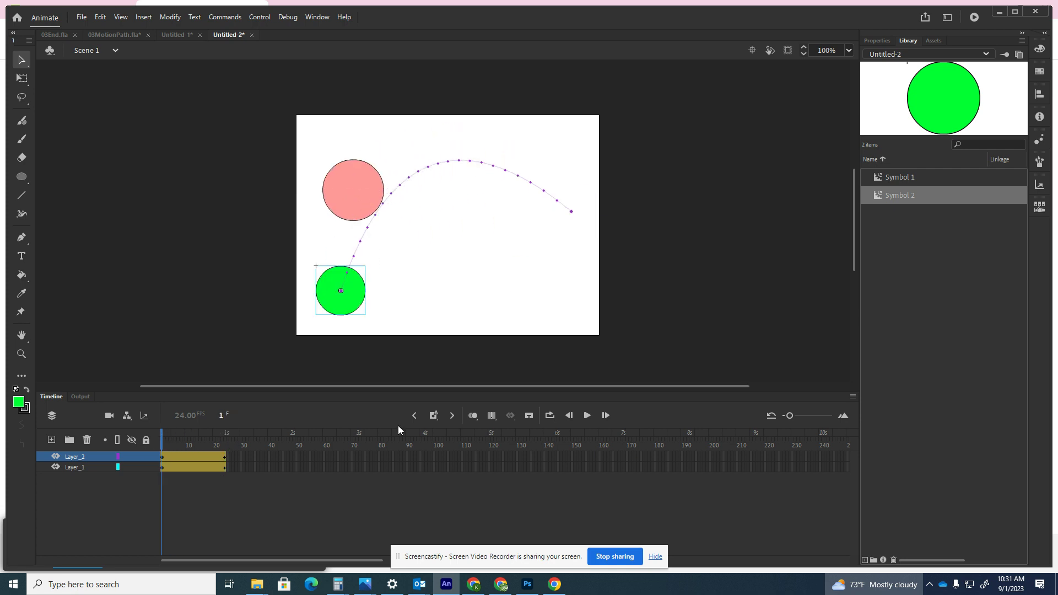
pyautogui.click(583, 416)
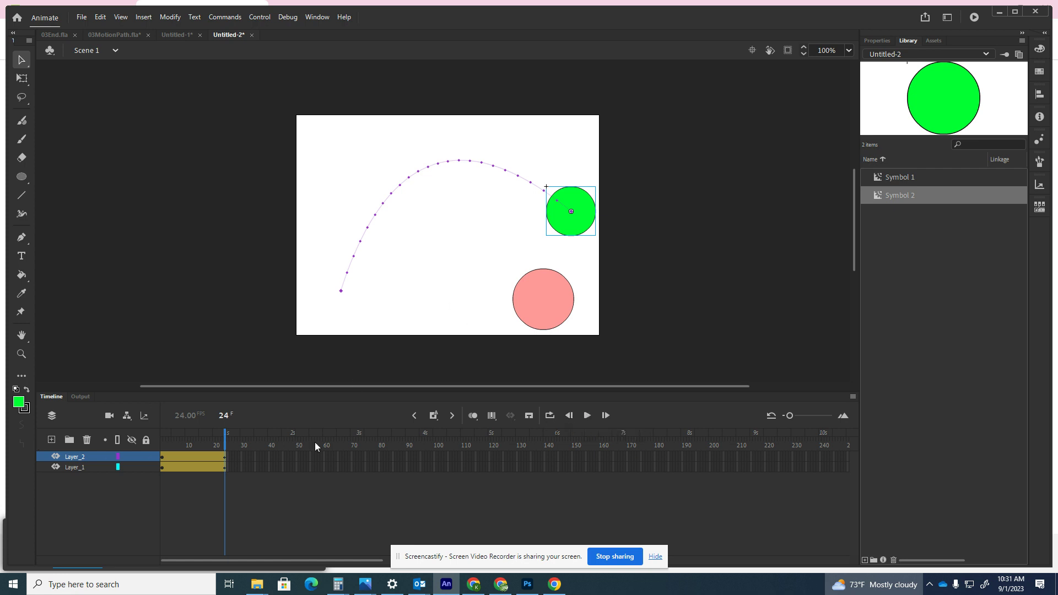
# Step: Move the green path's start to the stage's lower-left corner and its end just beyond the right edge
pyautogui.moveTo(341, 291); pyautogui.dragTo(296, 332)
pyautogui.moveTo(571, 211); pyautogui.dragTo(627, 231)
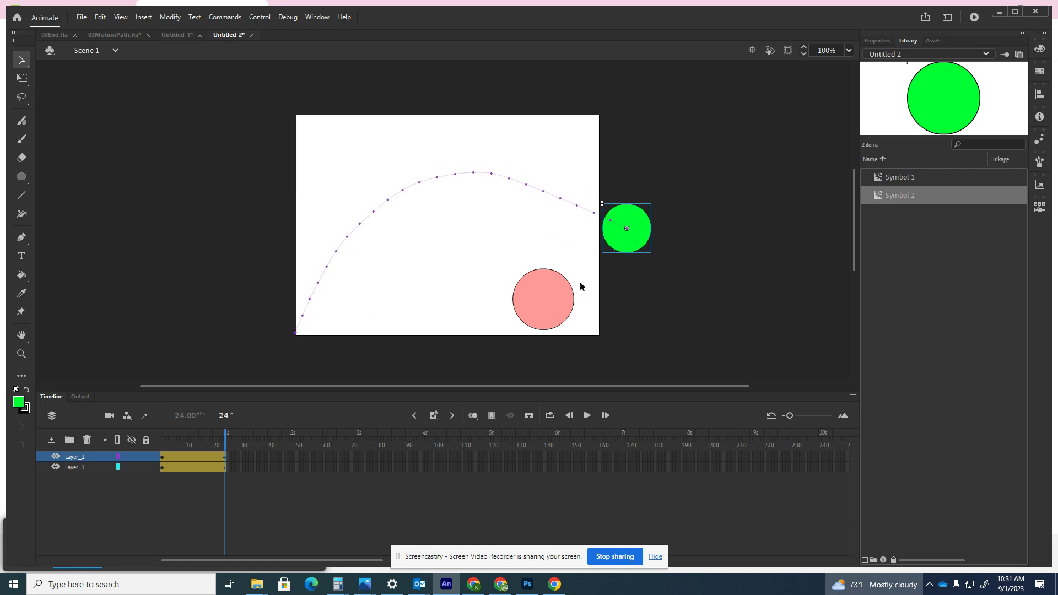
# Step: On Layer_1, move the pink path's start beyond the stage's left edge and its end below the bottom edge
pyautogui.click(75, 468)
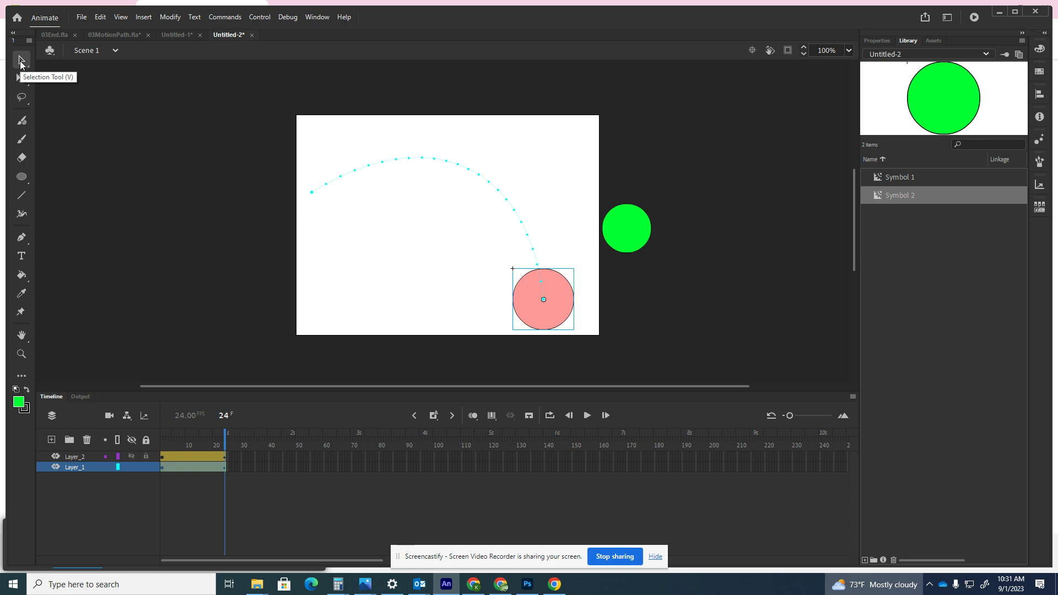
pyautogui.moveTo(314, 192); pyautogui.dragTo(276, 210)
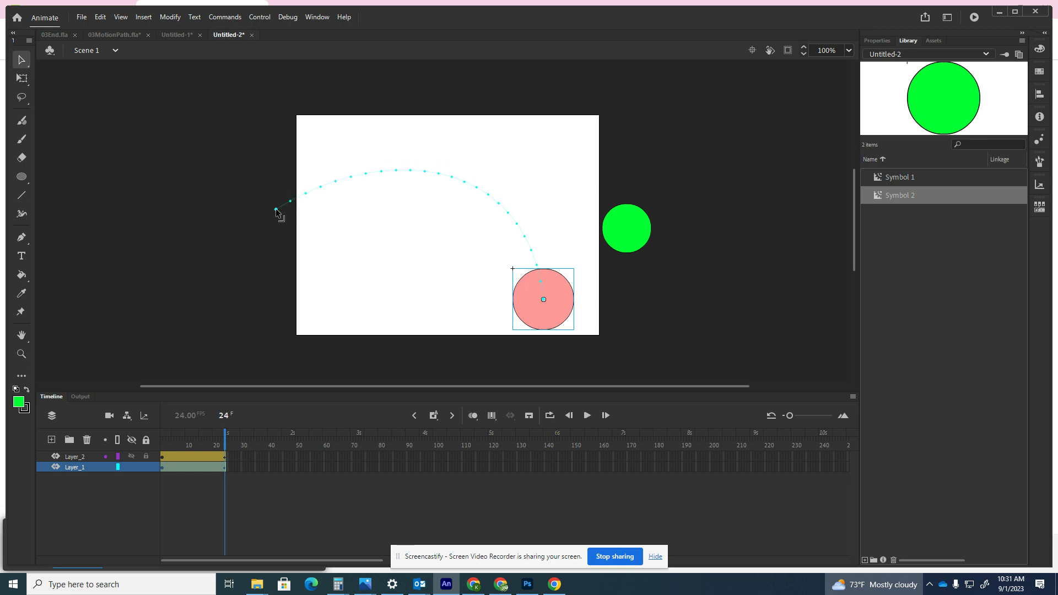
pyautogui.moveTo(543, 300); pyautogui.dragTo(540, 370)
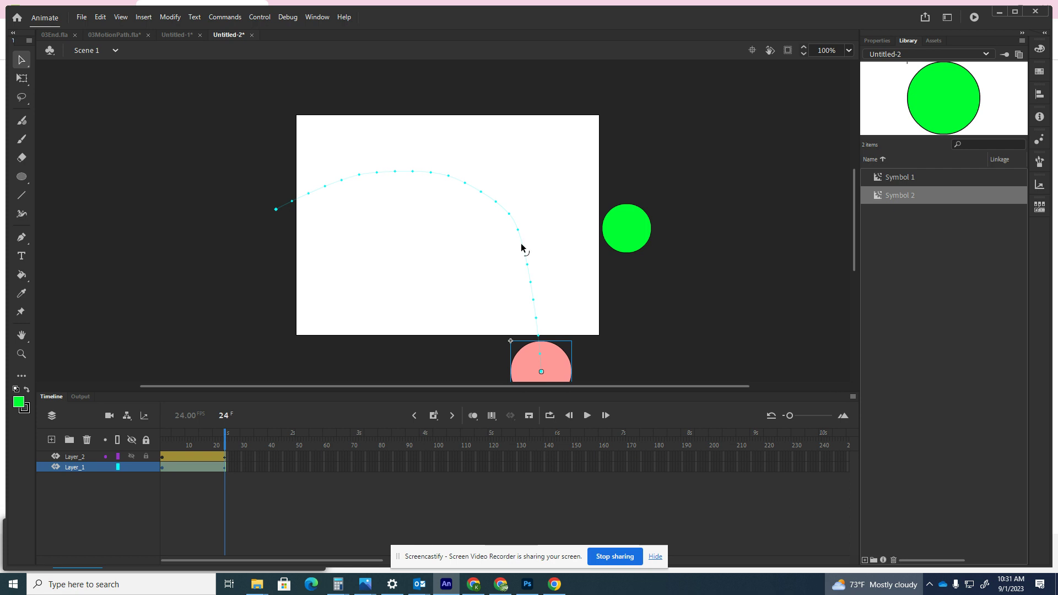
# Step: Reshape the pink circle's motion path into a wavy line with several bends and play the animation from frame 1
pyautogui.moveTo(510, 216); pyautogui.dragTo(515, 198)
pyautogui.moveTo(467, 174); pyautogui.dragTo(425, 143)
pyautogui.moveTo(350, 178); pyautogui.dragTo(332, 160)
pyautogui.moveTo(226, 444); pyautogui.dragTo(162, 444)
pyautogui.click(586, 415)
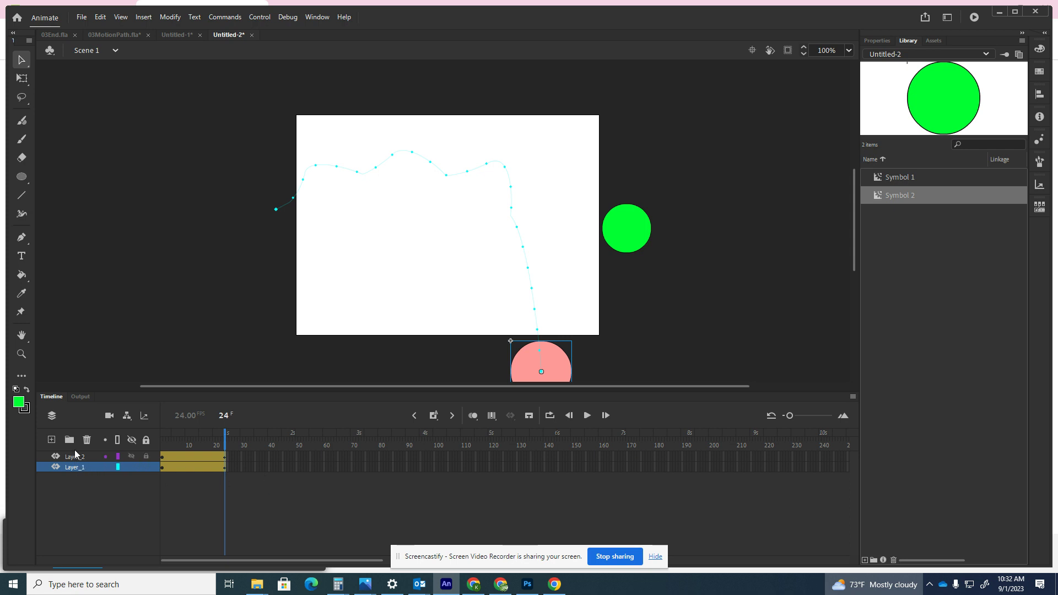
# Step: Add a layer above Layer_2 and draw a small green primitive rectangle near the middle of the stage at frame 24
pyautogui.click(51, 439)
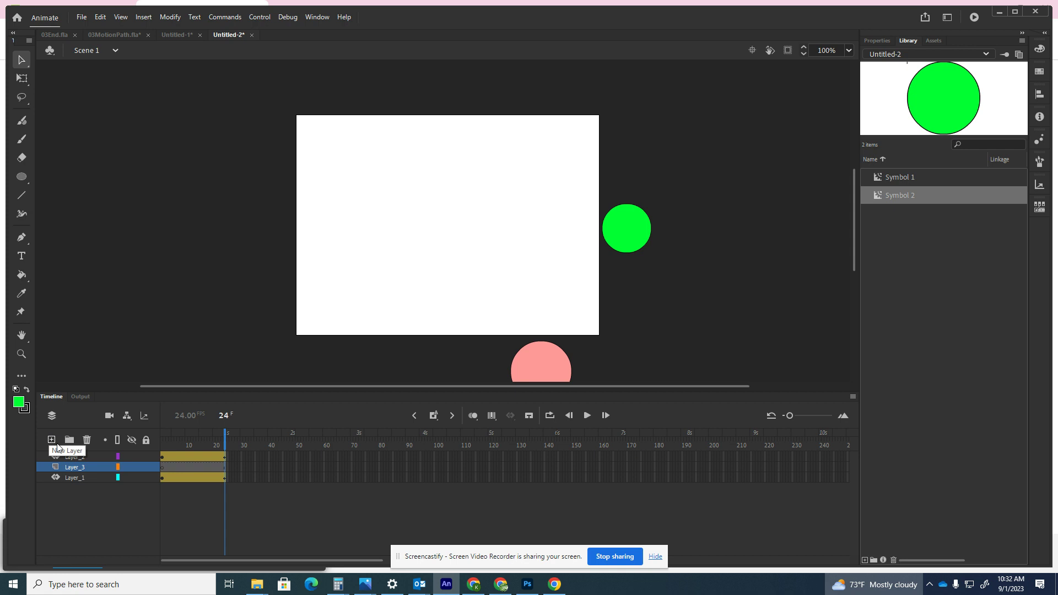
pyautogui.moveTo(77, 467); pyautogui.dragTo(78, 453)
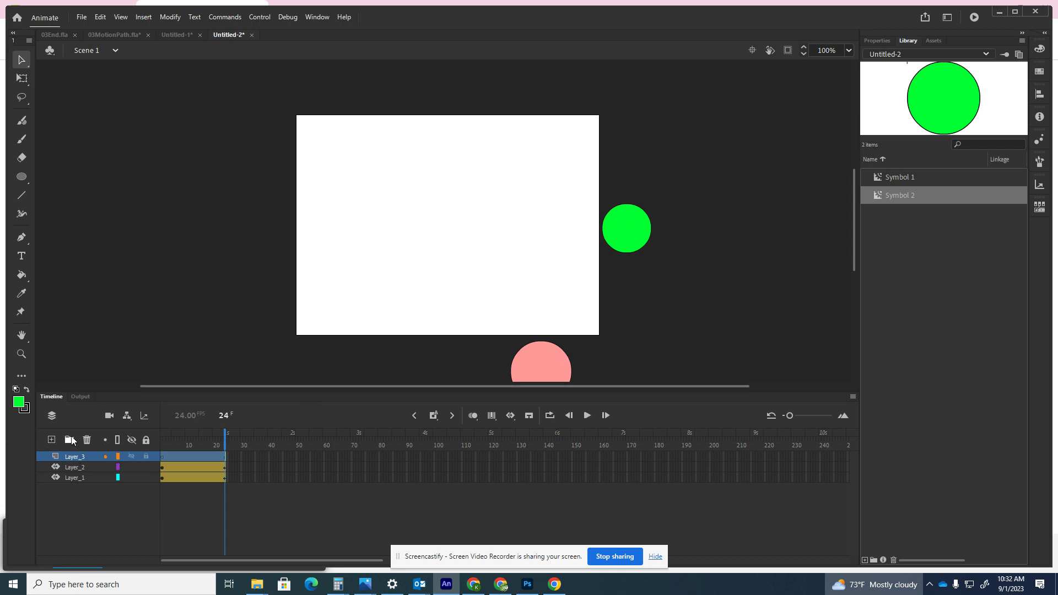
pyautogui.click(21, 176)
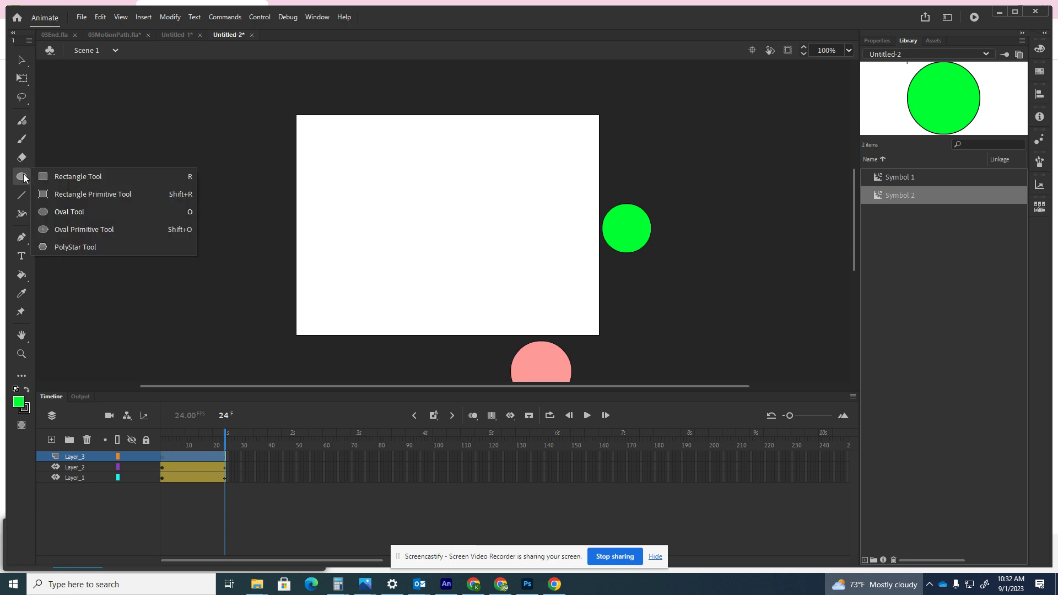
pyautogui.click(50, 190)
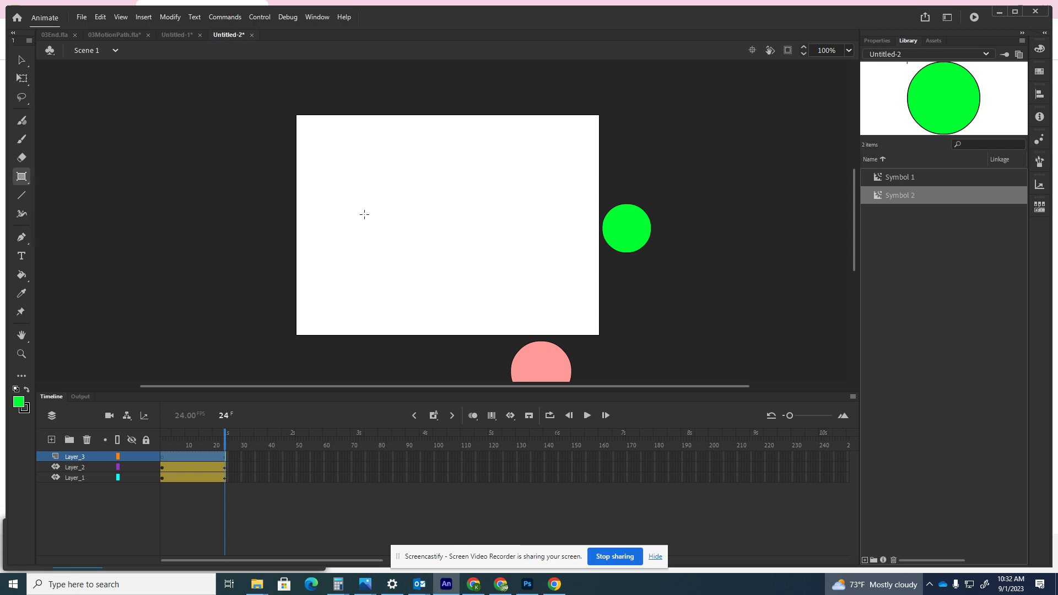
pyautogui.moveTo(368, 209); pyautogui.dragTo(431, 255)
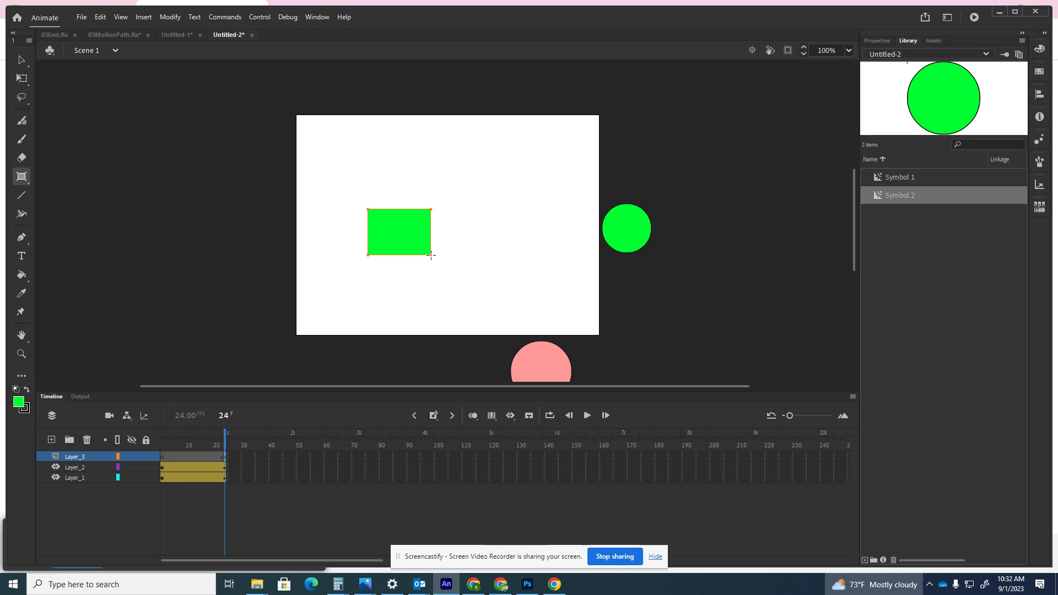
# Step: Try to create a classic tween for the rectangle on Layer_3 at frame 24, converting it to a symbol
pyautogui.click(225, 441)
pyautogui.moveTo(226, 441); pyautogui.dragTo(160, 443)
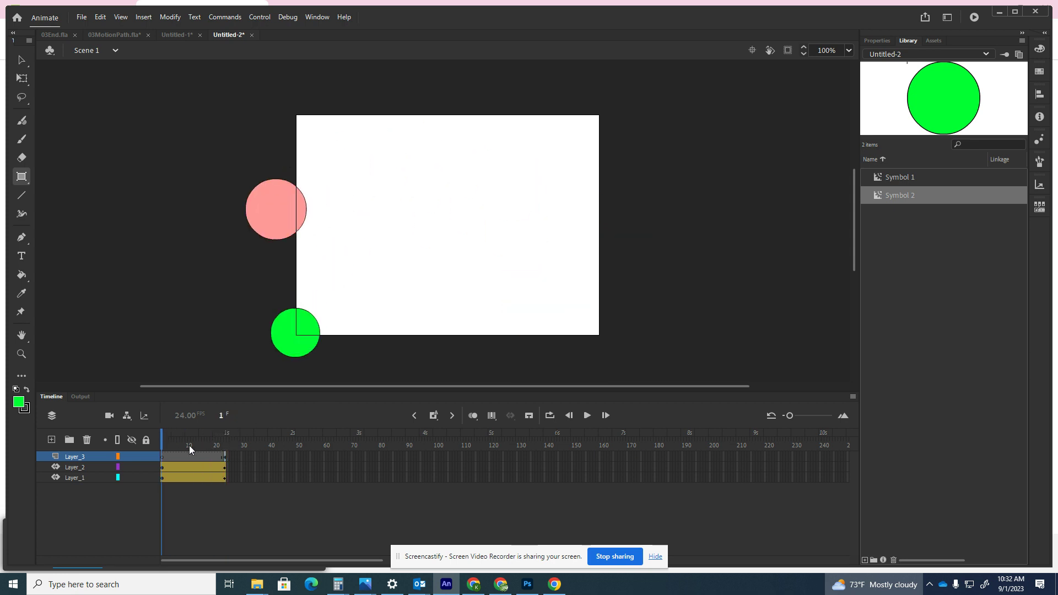
pyautogui.click(224, 456)
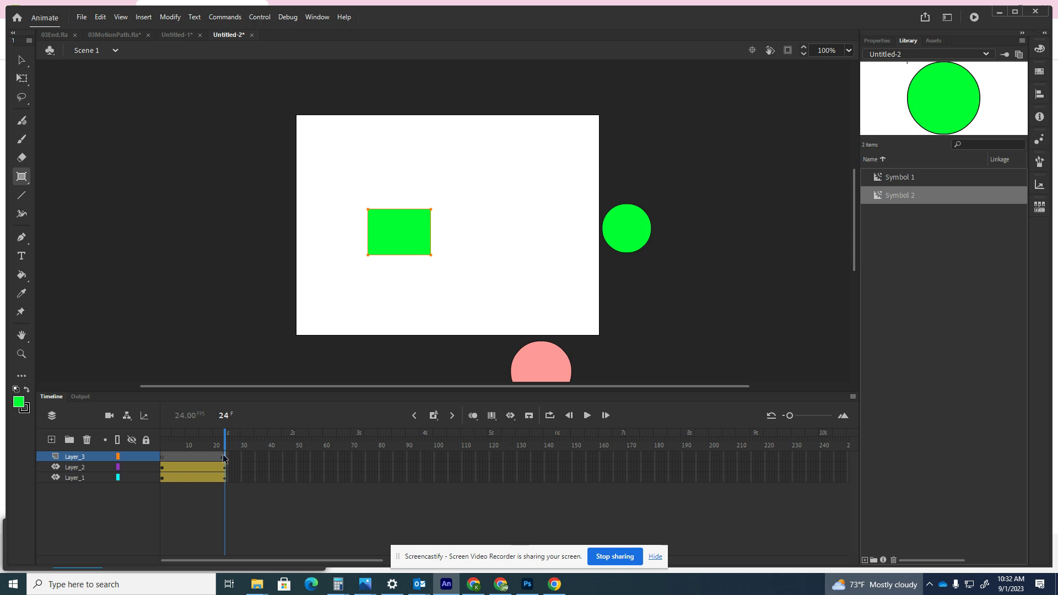
pyautogui.click(25, 59)
pyautogui.moveTo(355, 195); pyautogui.dragTo(438, 270)
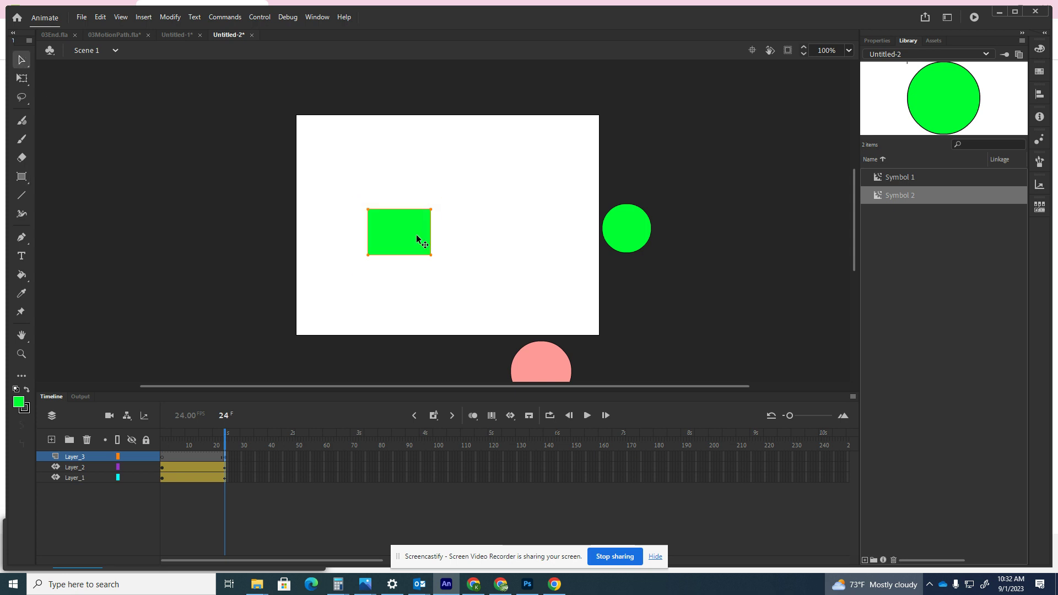
pyautogui.click(510, 421)
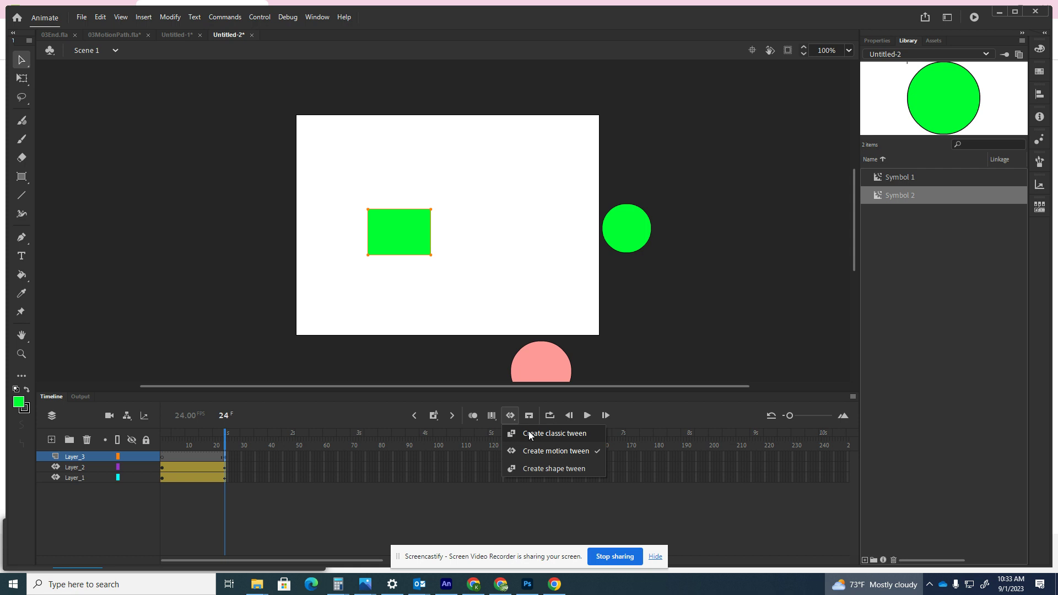
pyautogui.click(529, 433)
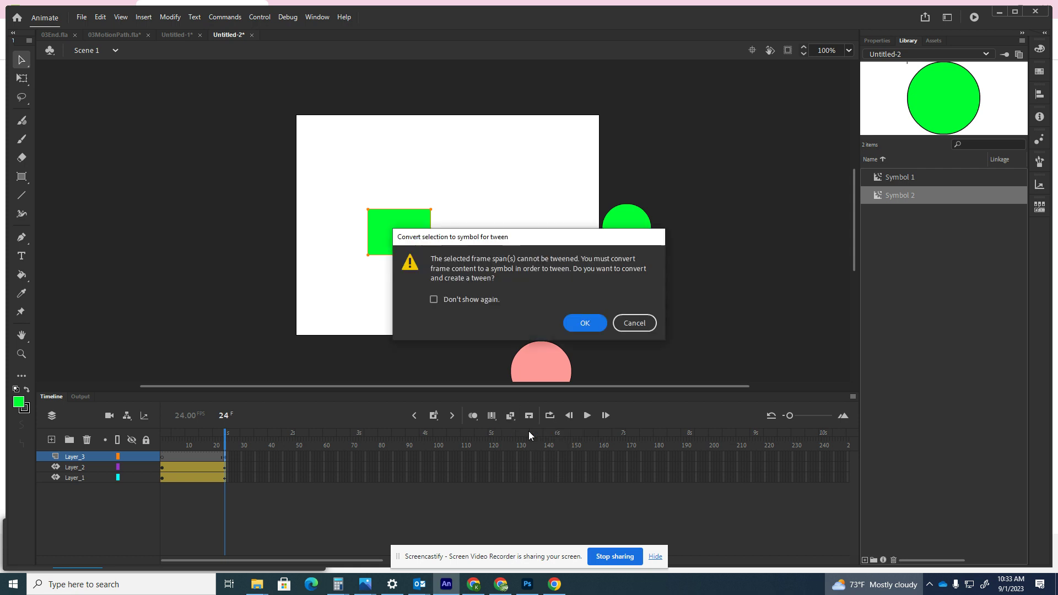
pyautogui.click(580, 326)
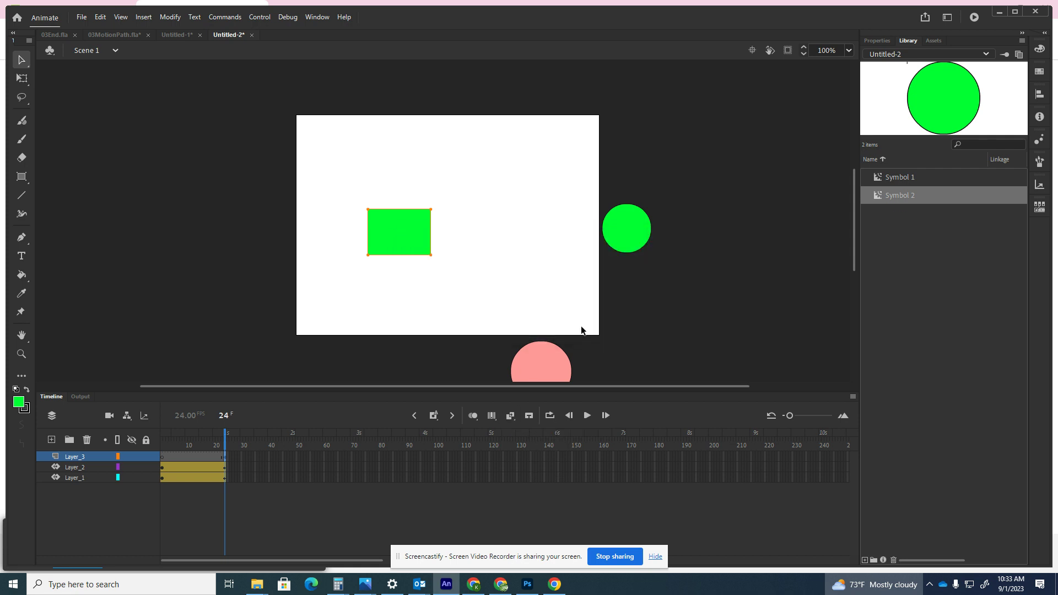
pyautogui.click(229, 445)
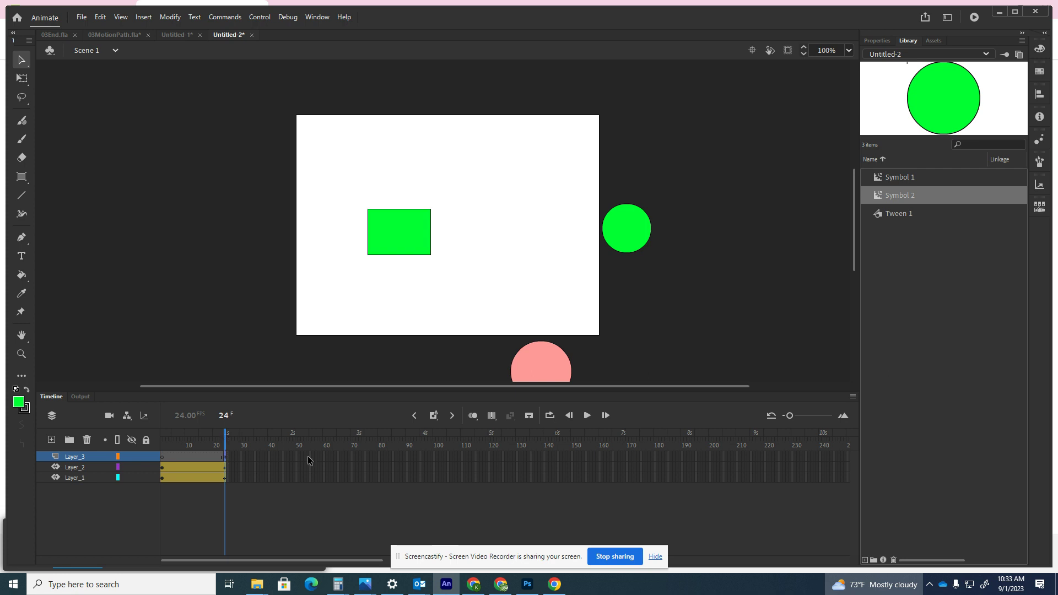
# Step: Undo the latest selection changes on the rectangle's layer
pyautogui.click(325, 457)
pyautogui.click(225, 440)
pyautogui.click(100, 16)
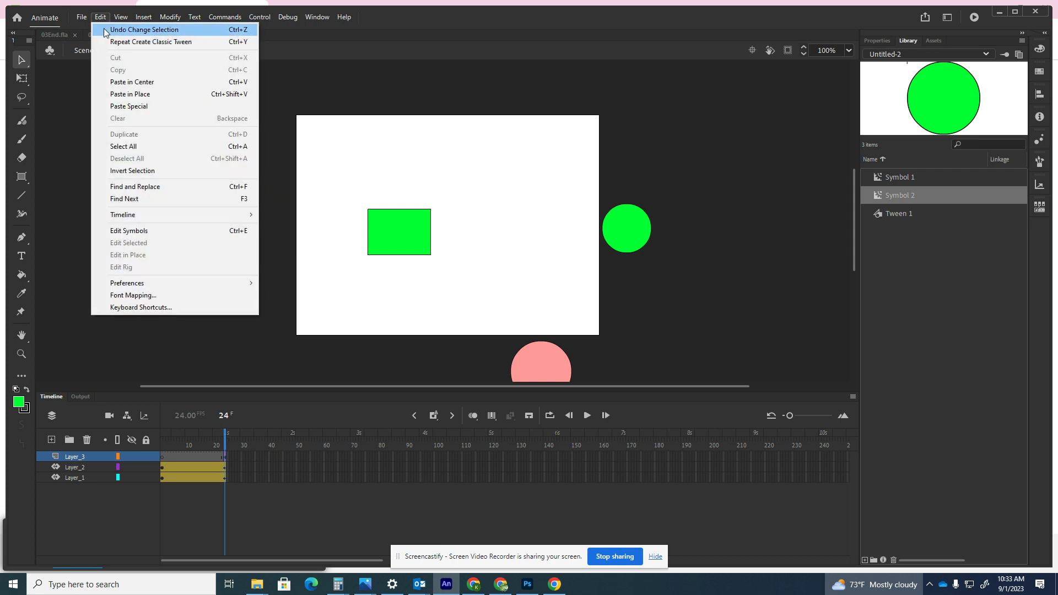
pyautogui.click(111, 43)
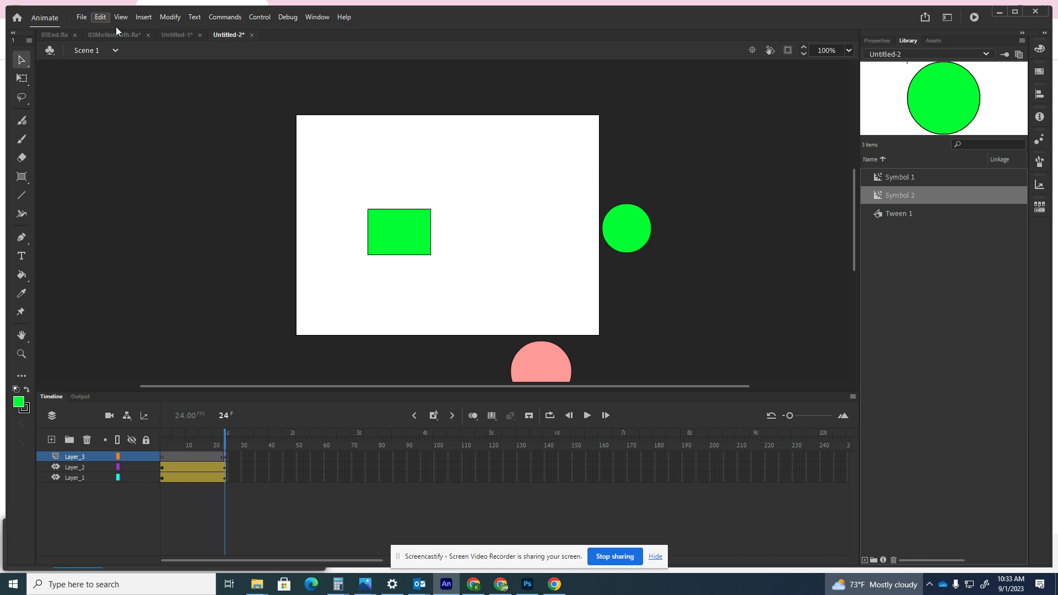
pyautogui.moveTo(352, 196); pyautogui.dragTo(450, 273)
pyautogui.click(100, 17)
pyautogui.click(138, 30)
pyautogui.click(101, 17)
pyautogui.click(102, 17)
pyautogui.click(100, 17)
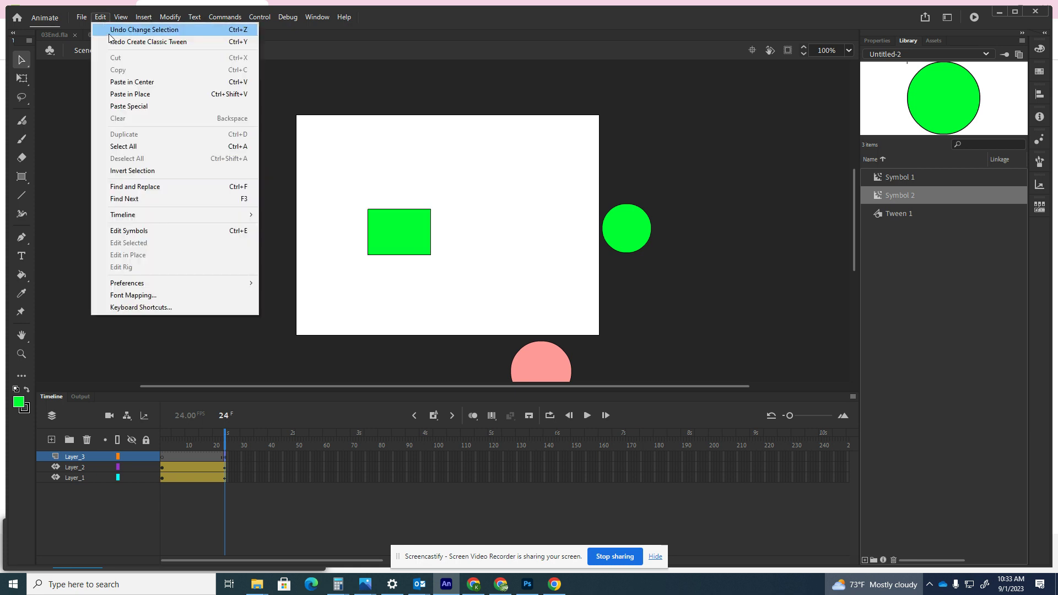
pyautogui.click(138, 29)
pyautogui.click(100, 17)
pyautogui.click(110, 31)
pyautogui.click(100, 16)
pyautogui.click(100, 17)
pyautogui.click(100, 17)
pyautogui.click(111, 31)
pyautogui.click(100, 16)
pyautogui.click(108, 35)
pyautogui.click(101, 17)
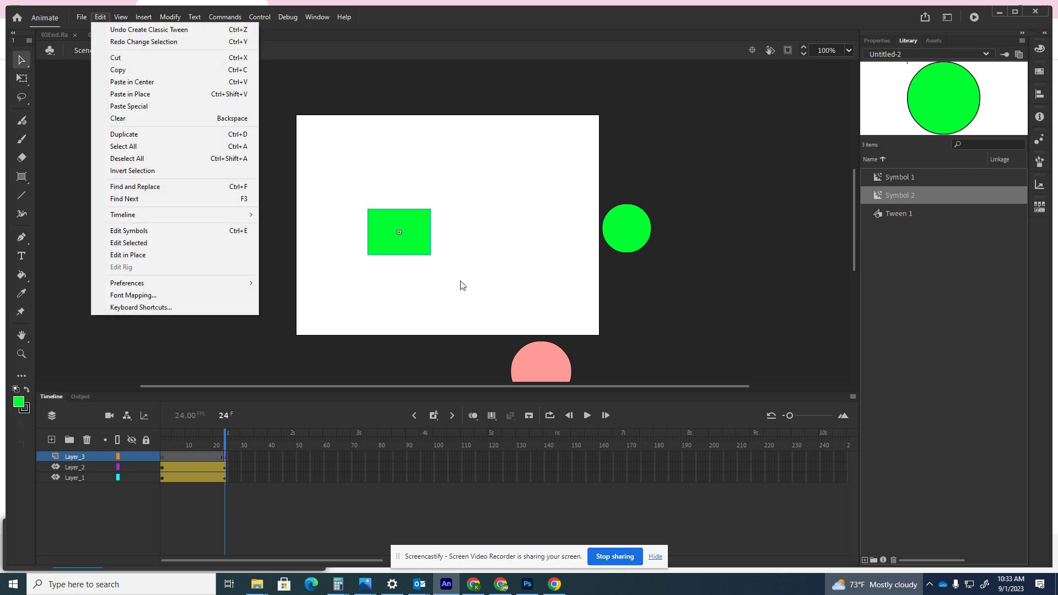
# Step: Move the rectangle to the stage's upper-right corner and delete Layer_3
pyautogui.click(400, 232)
pyautogui.moveTo(399, 231); pyautogui.dragTo(553, 149)
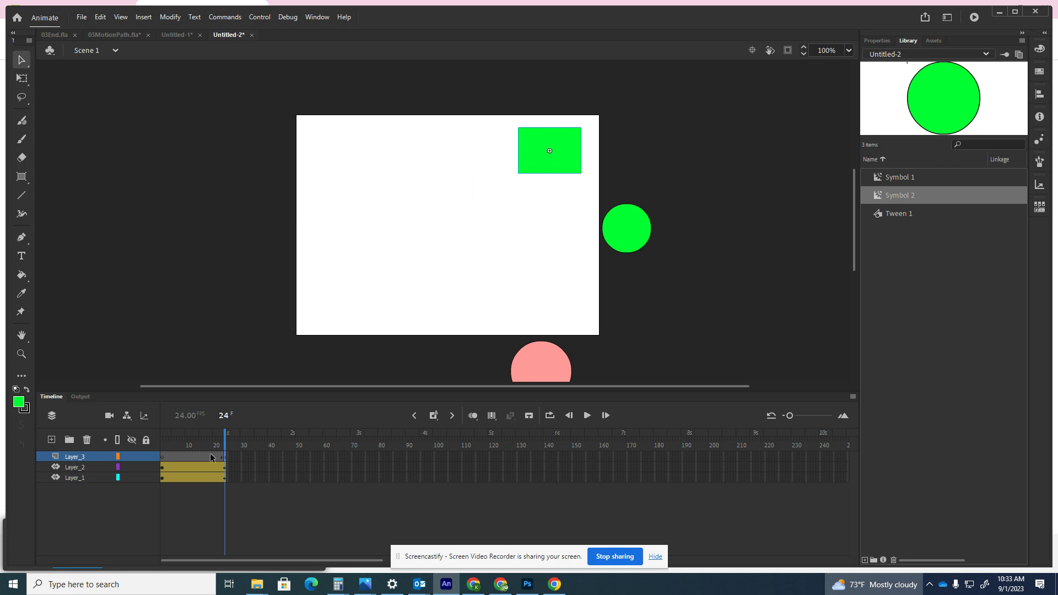
pyautogui.click(87, 439)
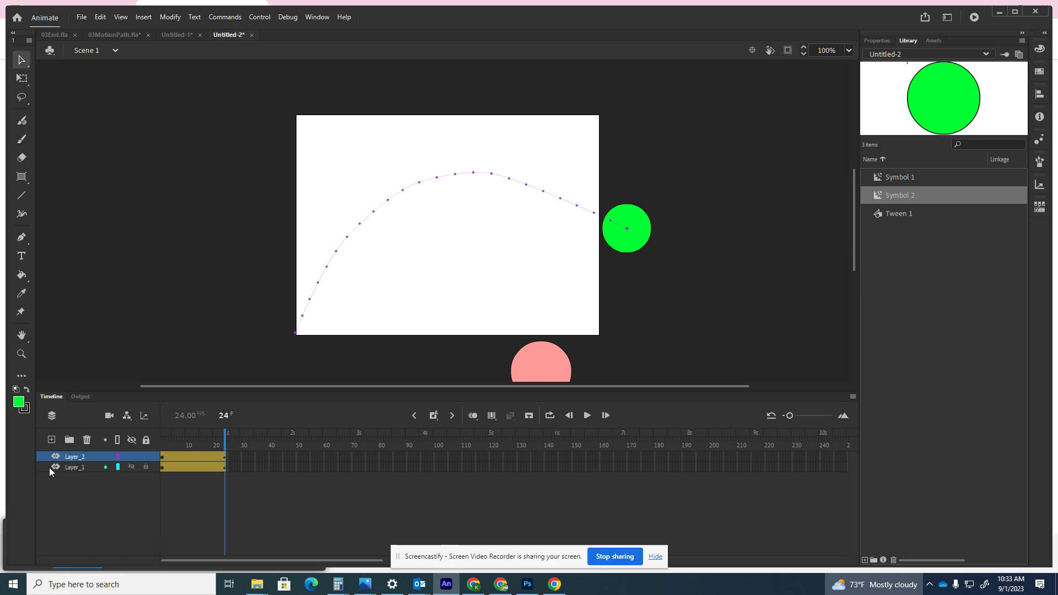
# Step: At frame 1, add a layer above Layer_2 and draw a wide green primitive rectangle near the middle of the stage
pyautogui.moveTo(225, 439); pyautogui.dragTo(160, 439)
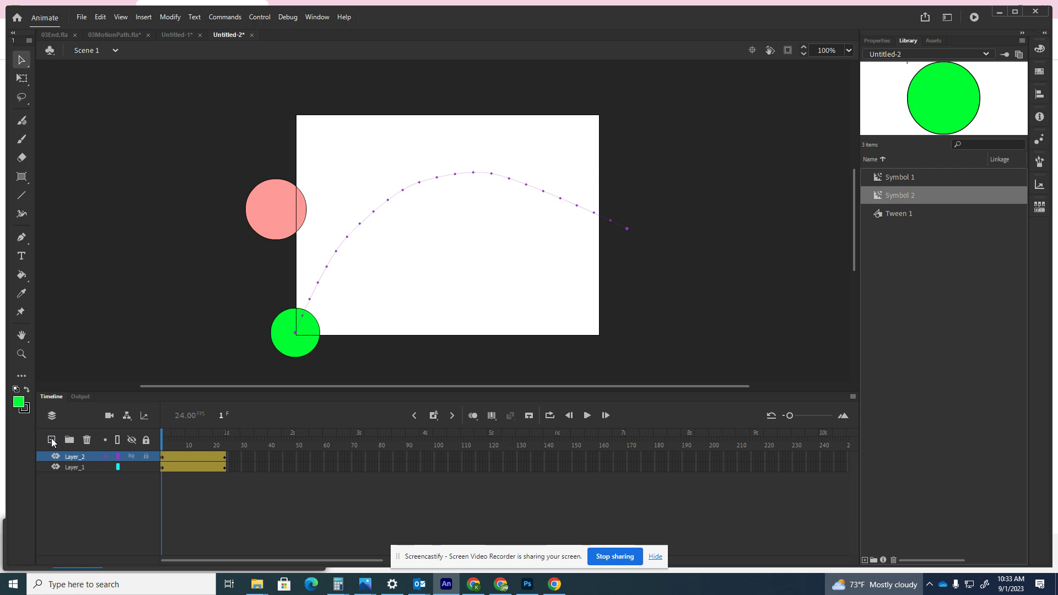
pyautogui.click(51, 439)
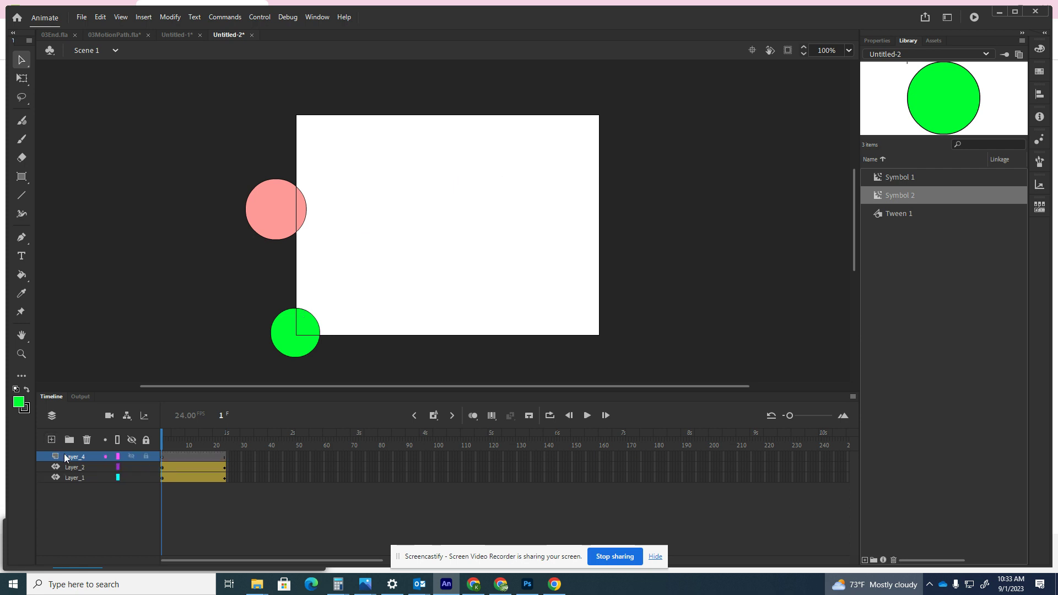
pyautogui.click(22, 176)
pyautogui.click(65, 174)
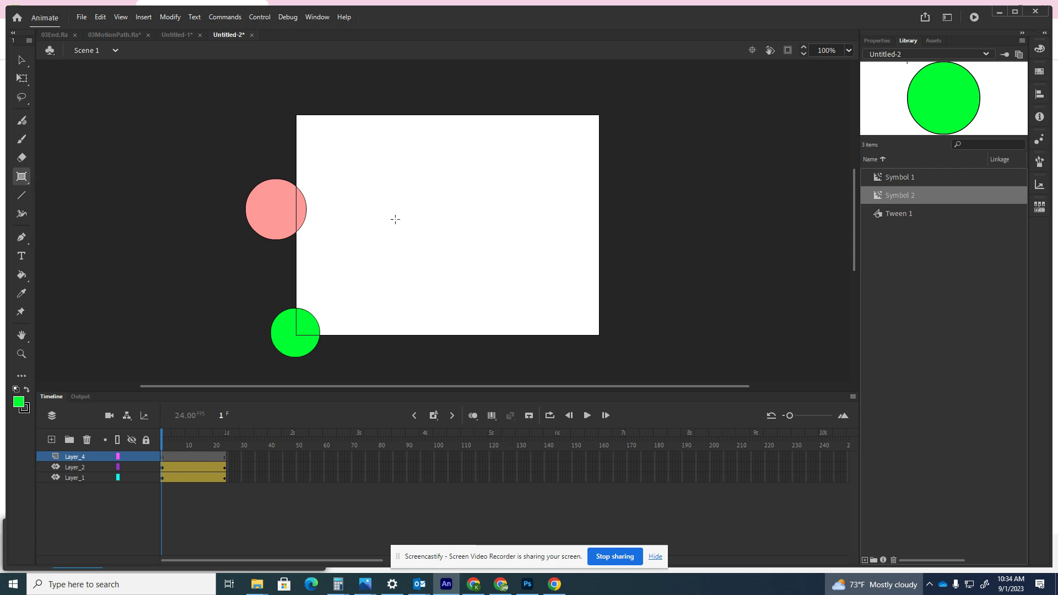
pyautogui.moveTo(396, 178); pyautogui.dragTo(514, 238)
# Step: Create a motion tween for the new rectangle, converting it to a symbol
pyautogui.click(21, 59)
pyautogui.moveTo(391, 165); pyautogui.dragTo(526, 252)
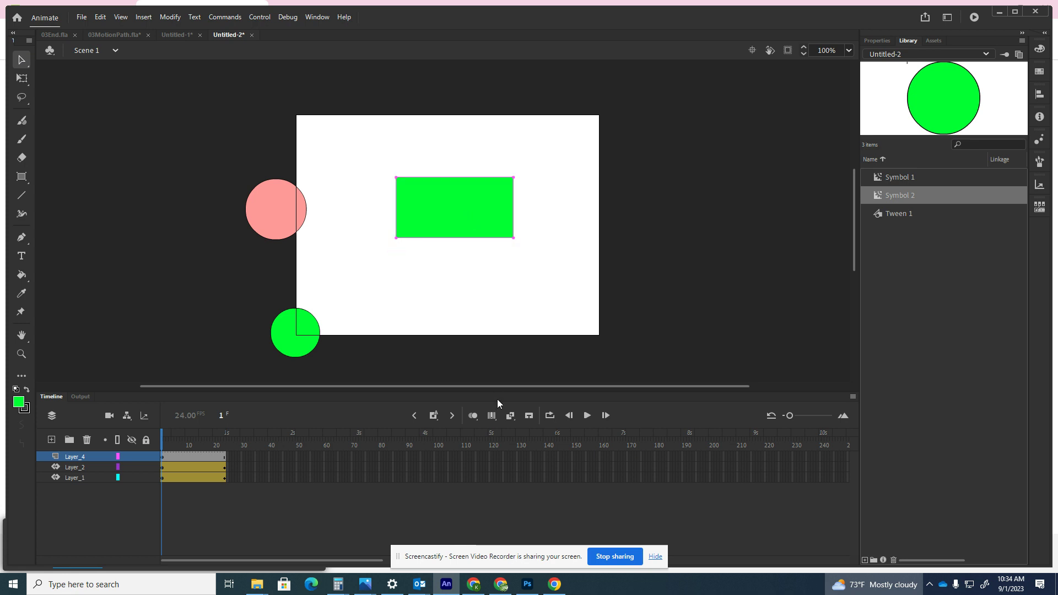
pyautogui.click(514, 417)
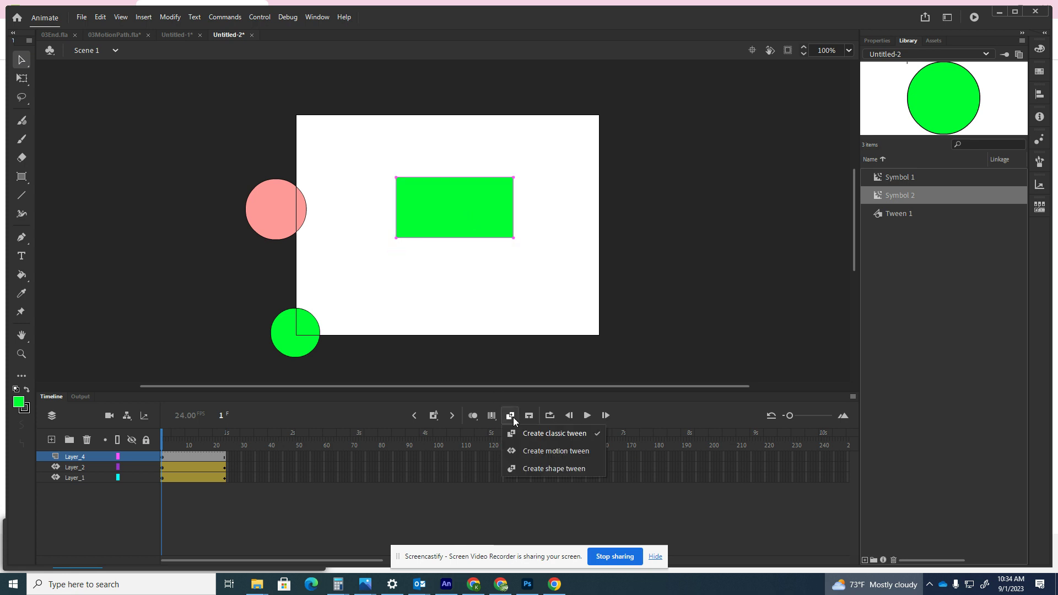
pyautogui.click(526, 452)
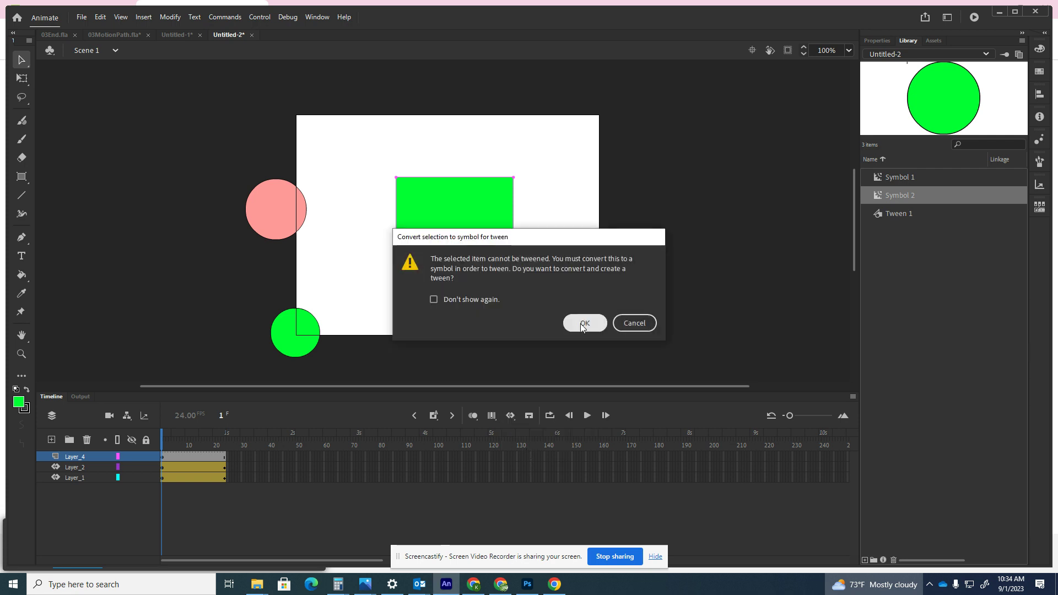
pyautogui.click(585, 323)
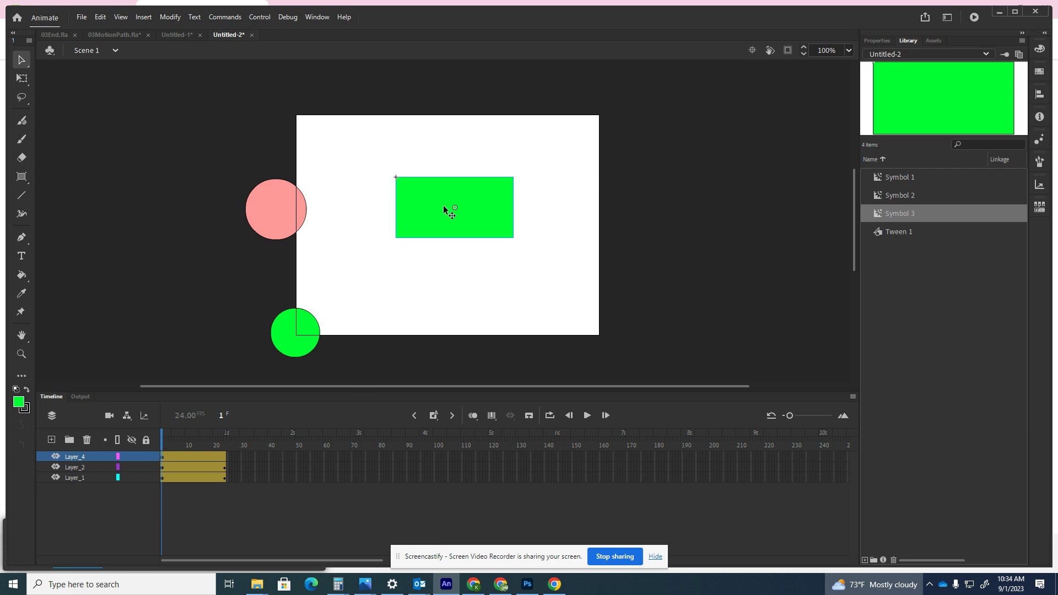
# Step: Make the rectangle travel straight down from mid-stage at frame 1 to below the stage at frame 24, and play the animation
pyautogui.moveTo(456, 210)
pyautogui.mouseDown()
pyautogui.moveTo(463, 266)
pyautogui.moveTo(448, 325)
pyautogui.moveTo(451, 217)
pyautogui.mouseUp()
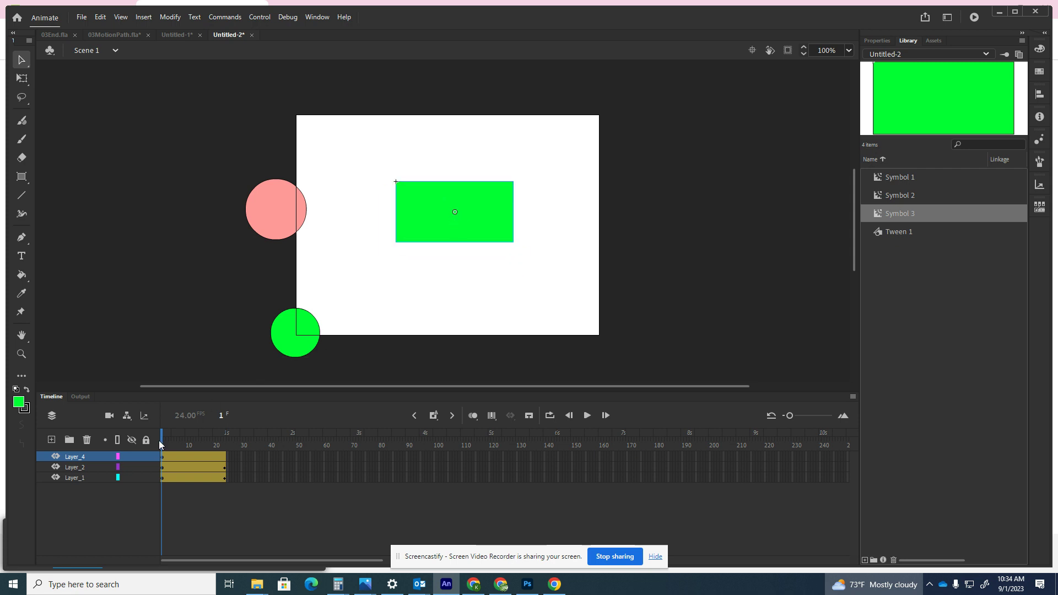
pyautogui.moveTo(163, 443); pyautogui.dragTo(225, 438)
pyautogui.moveTo(455, 212); pyautogui.dragTo(455, 331)
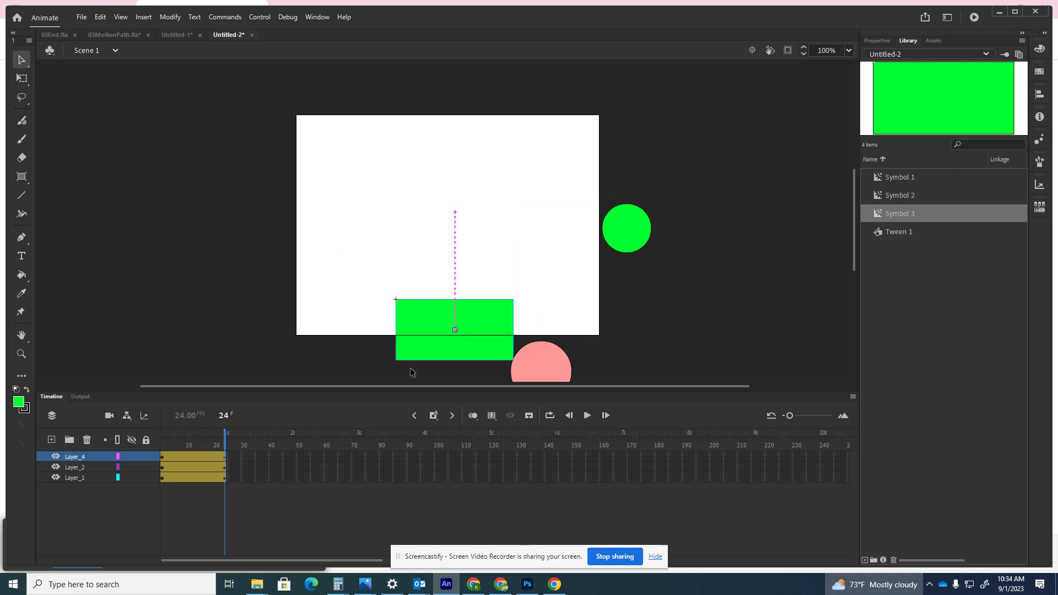
pyautogui.moveTo(454, 330); pyautogui.dragTo(454, 375)
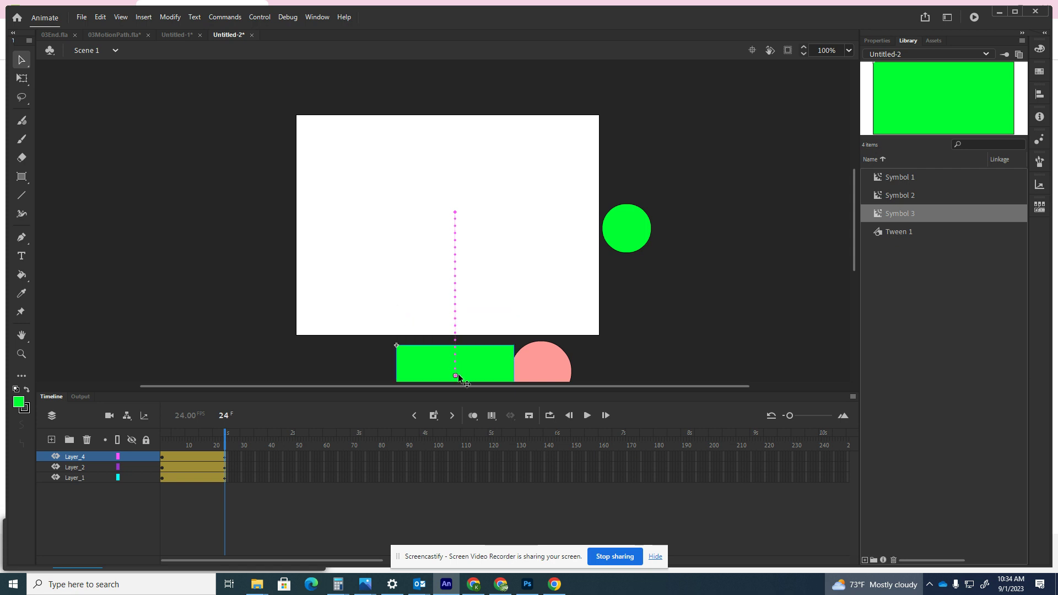
pyautogui.moveTo(227, 445); pyautogui.dragTo(161, 445)
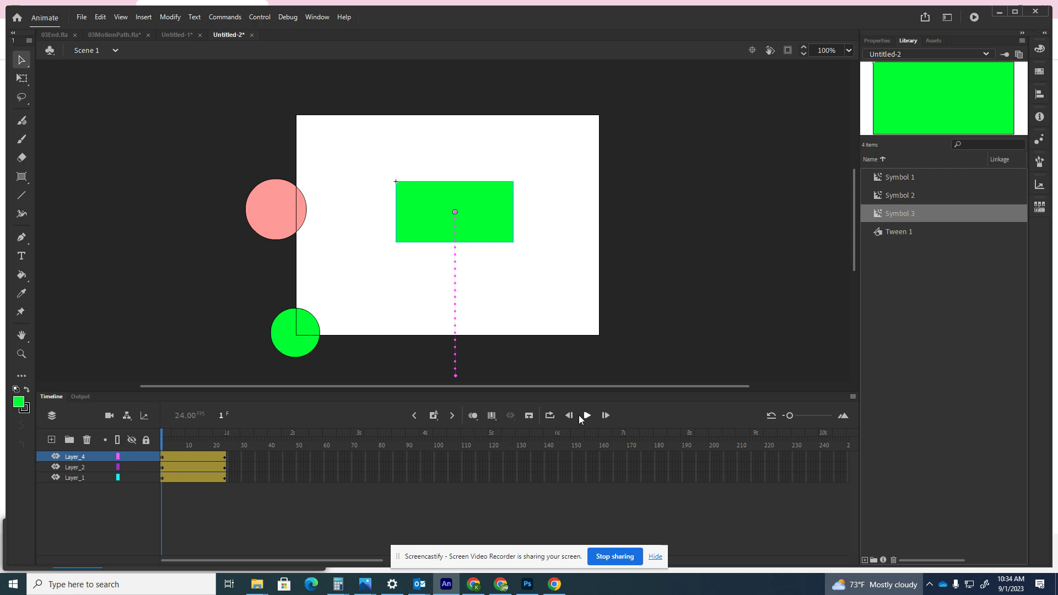
pyautogui.click(587, 416)
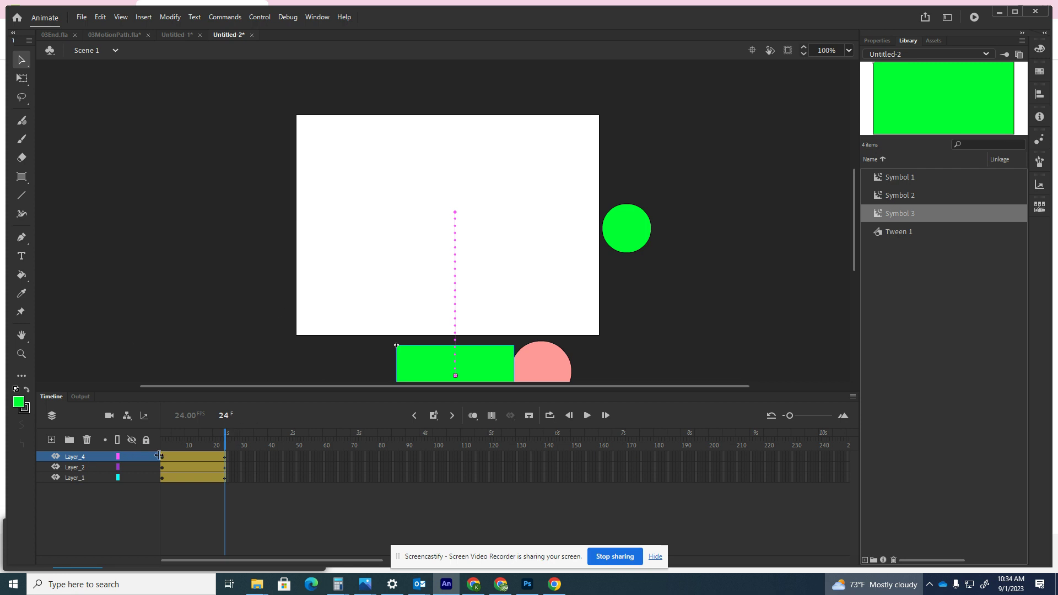
# Step: At frame 1, add a layer above Layer_4 with a small green circle near the stage's upper-right corner and select the circle
pyautogui.moveTo(227, 440); pyautogui.dragTo(160, 442)
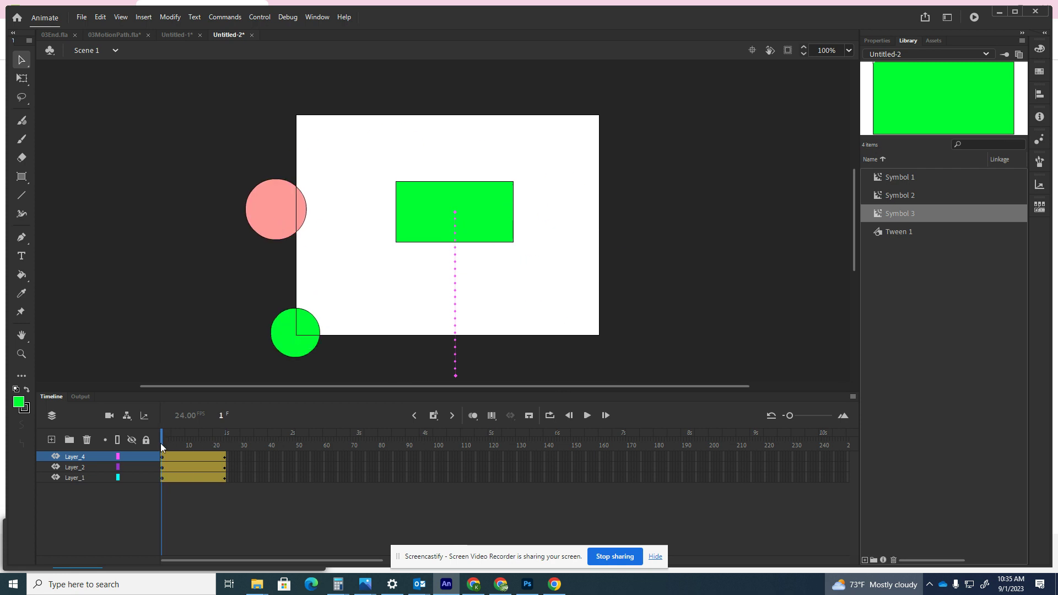
pyautogui.click(52, 440)
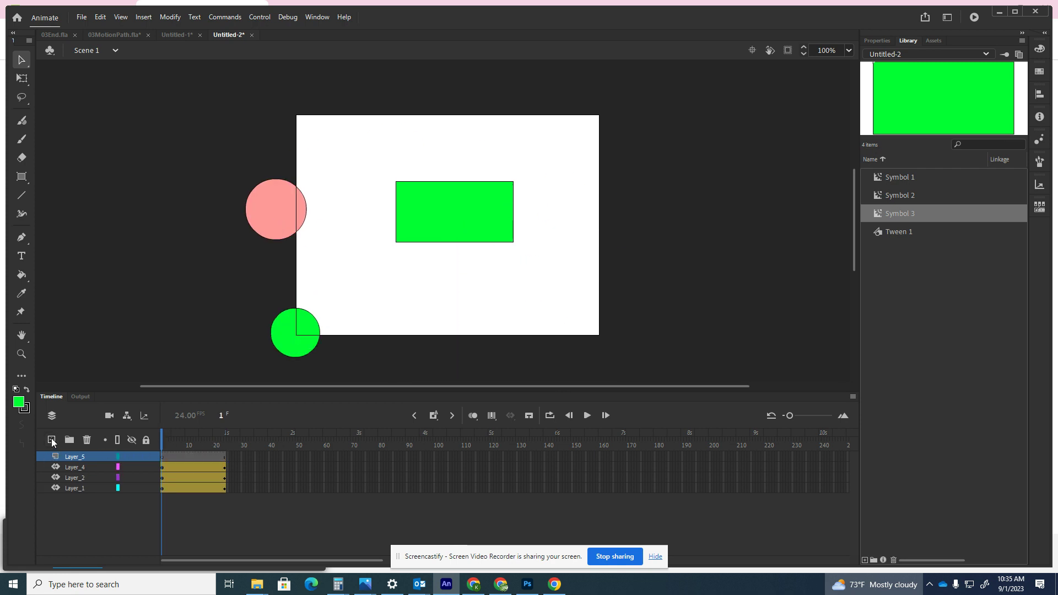
pyautogui.click(21, 176)
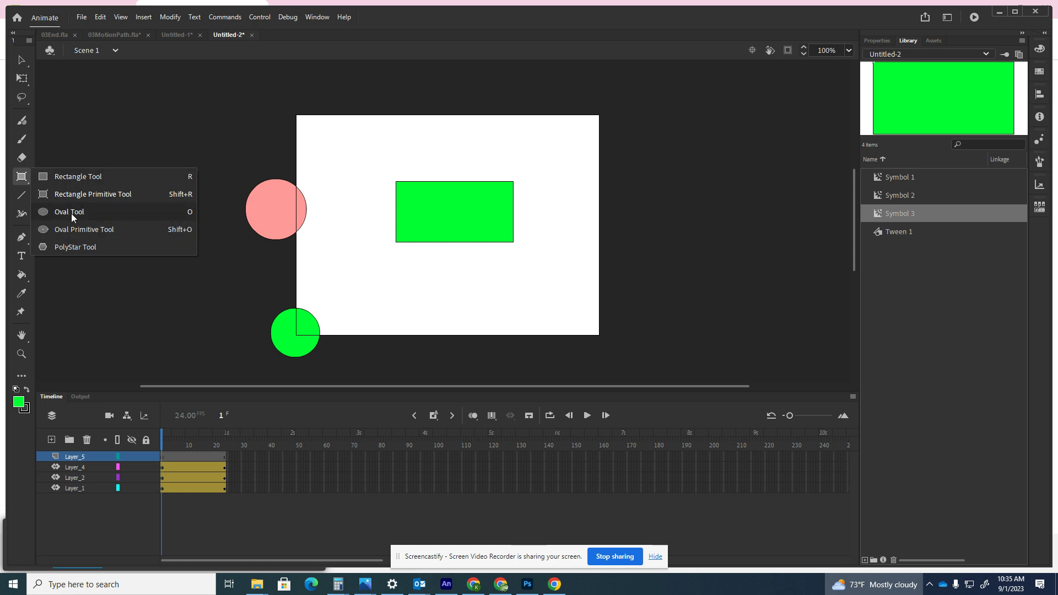
pyautogui.click(71, 213)
pyautogui.moveTo(506, 123); pyautogui.dragTo(552, 167)
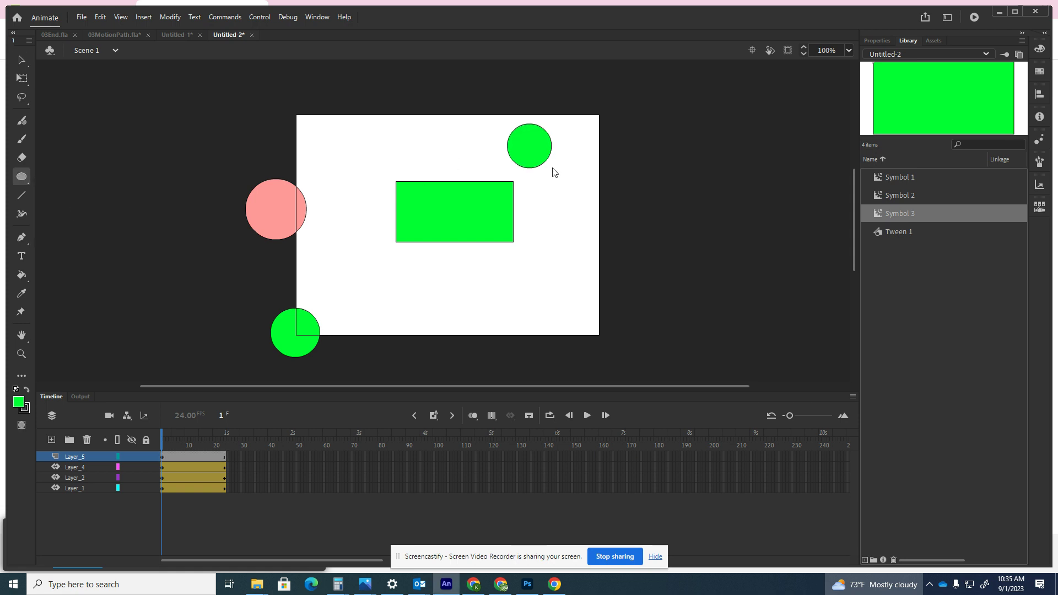
pyautogui.click(22, 59)
pyautogui.click(529, 145)
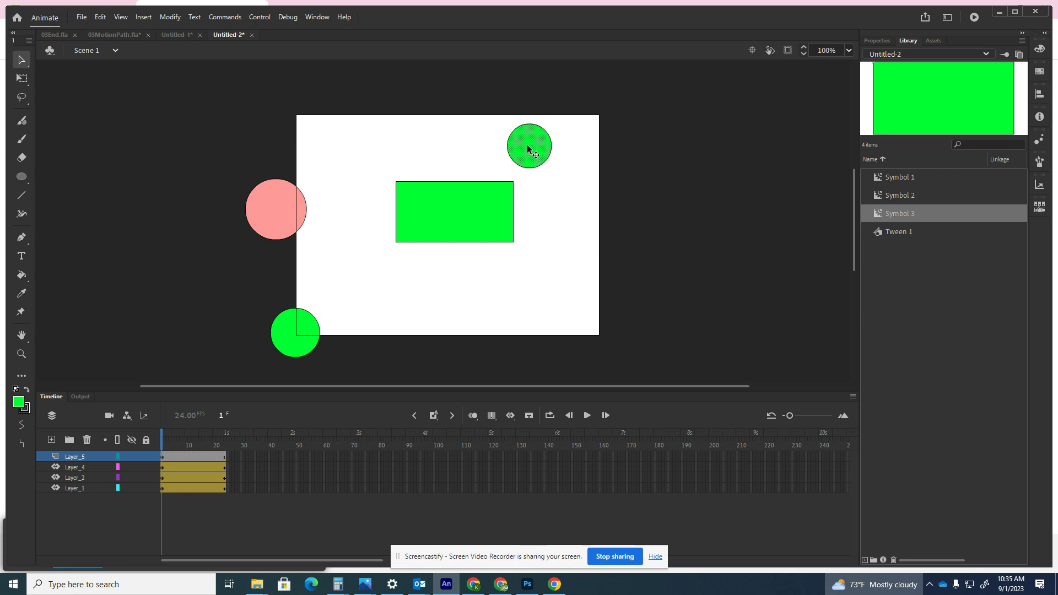
# Step: Create a motion tween for the whole small green circle near the stage's upper-right corner, converting it to a symbol
pyautogui.moveTo(532, 134); pyautogui.dragTo(558, 172)
pyautogui.click(504, 119)
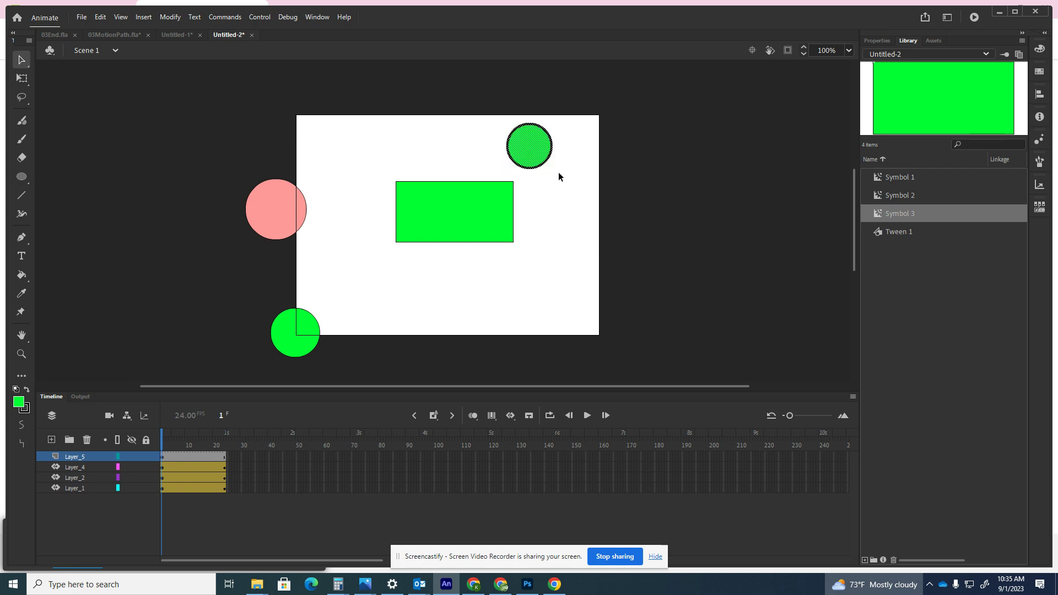
pyautogui.click(510, 415)
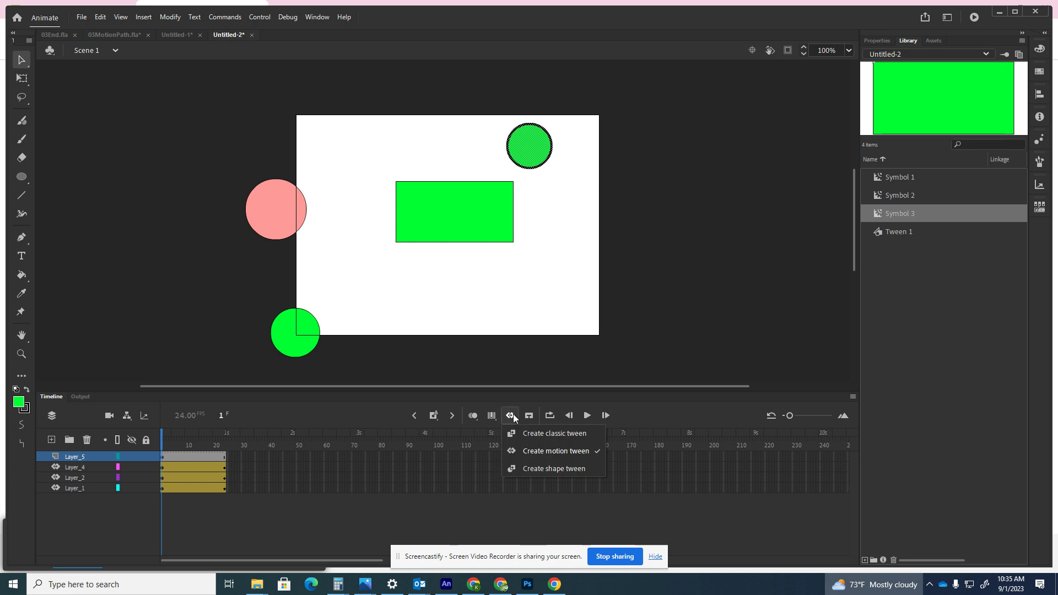
pyautogui.click(526, 451)
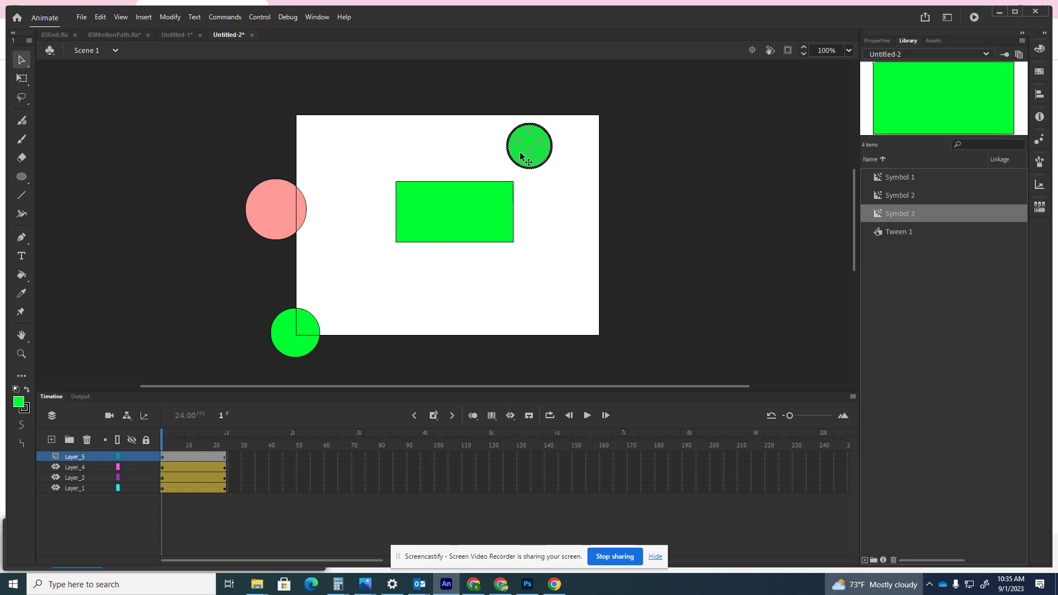
pyautogui.click(514, 416)
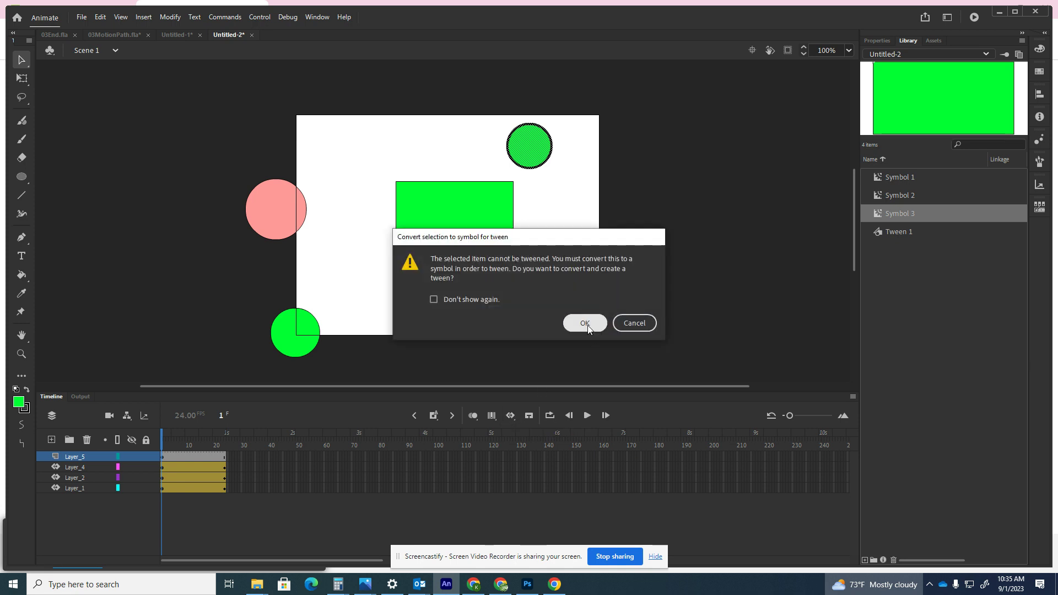
pyautogui.click(585, 322)
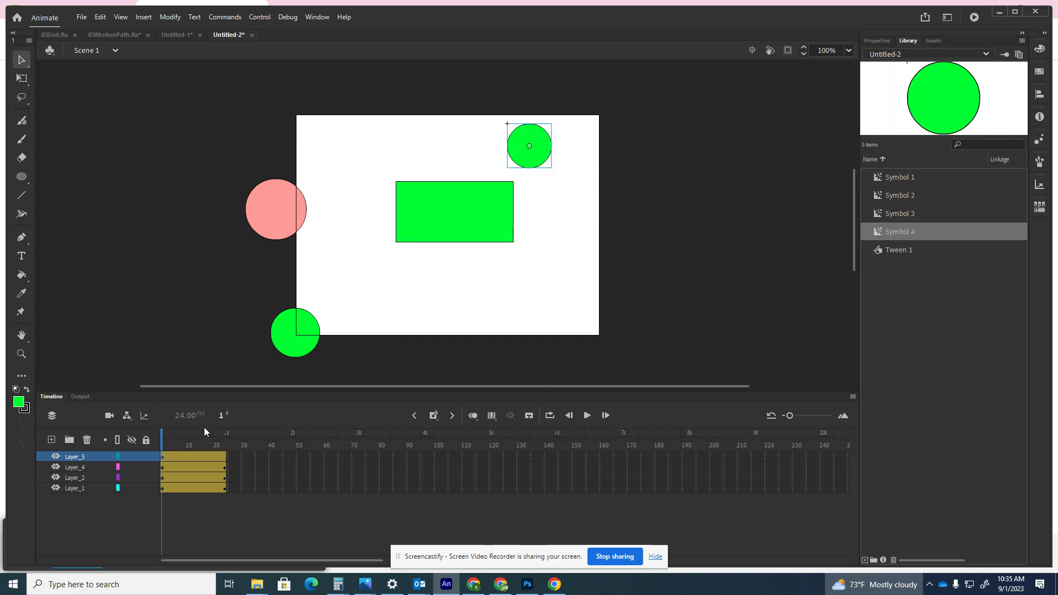
# Step: At frame 24, move the tweened circle beyond the stage's lower-left corner, bend its motion path toward the lower right, and play the animation from frame 1
pyautogui.moveTo(163, 441); pyautogui.dragTo(225, 439)
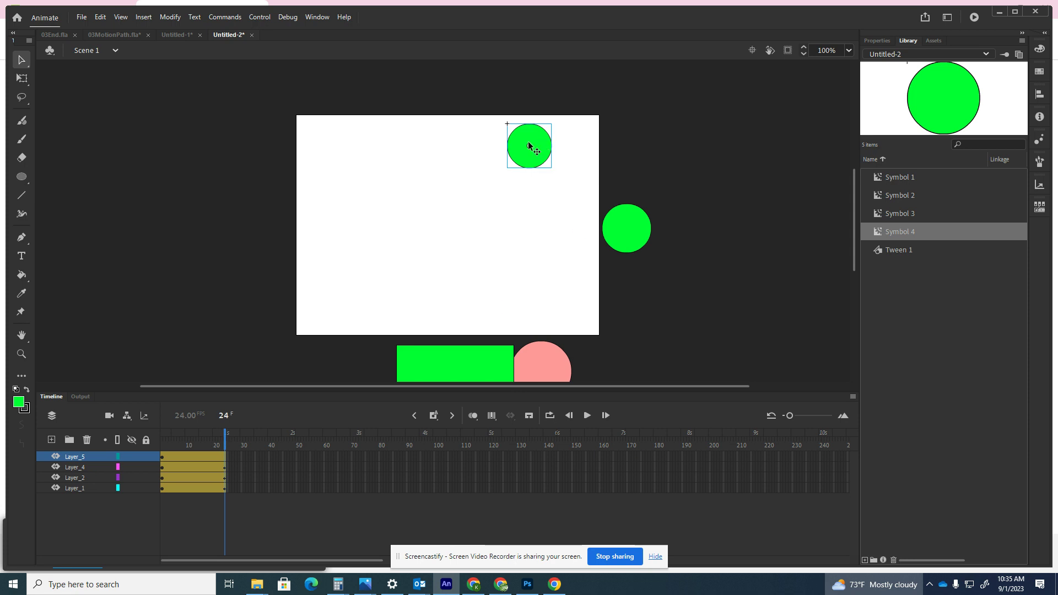
pyautogui.moveTo(528, 147); pyautogui.dragTo(277, 346)
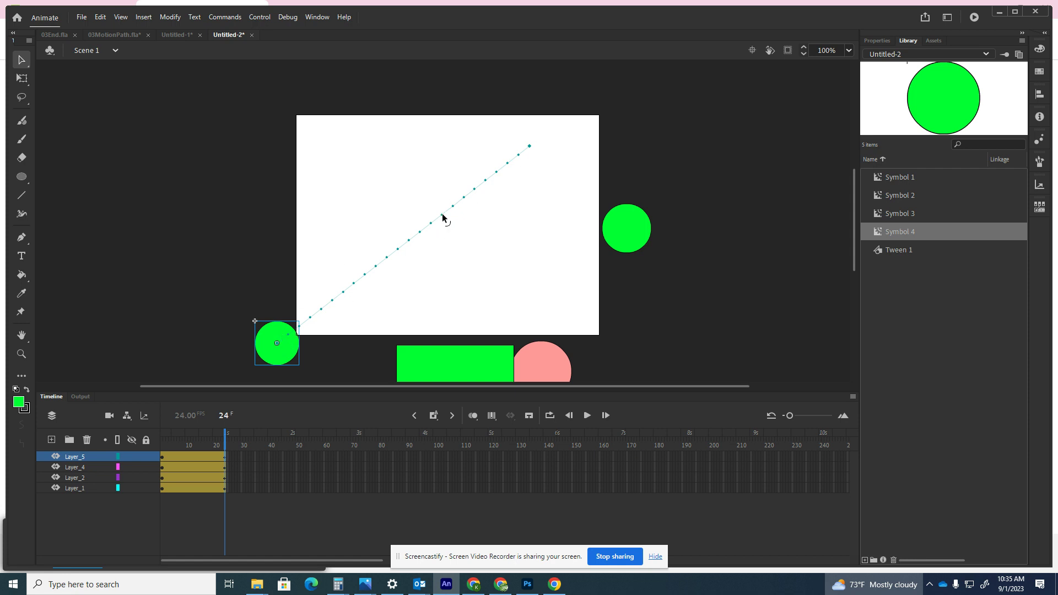
pyautogui.moveTo(442, 217); pyautogui.dragTo(487, 260)
pyautogui.moveTo(225, 443); pyautogui.dragTo(130, 439)
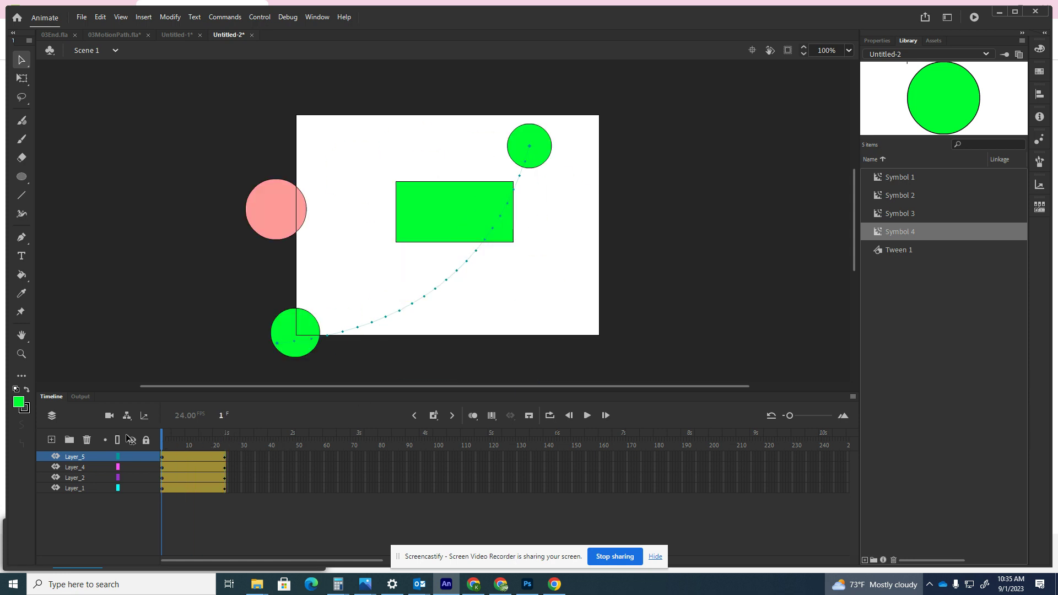
pyautogui.click(586, 416)
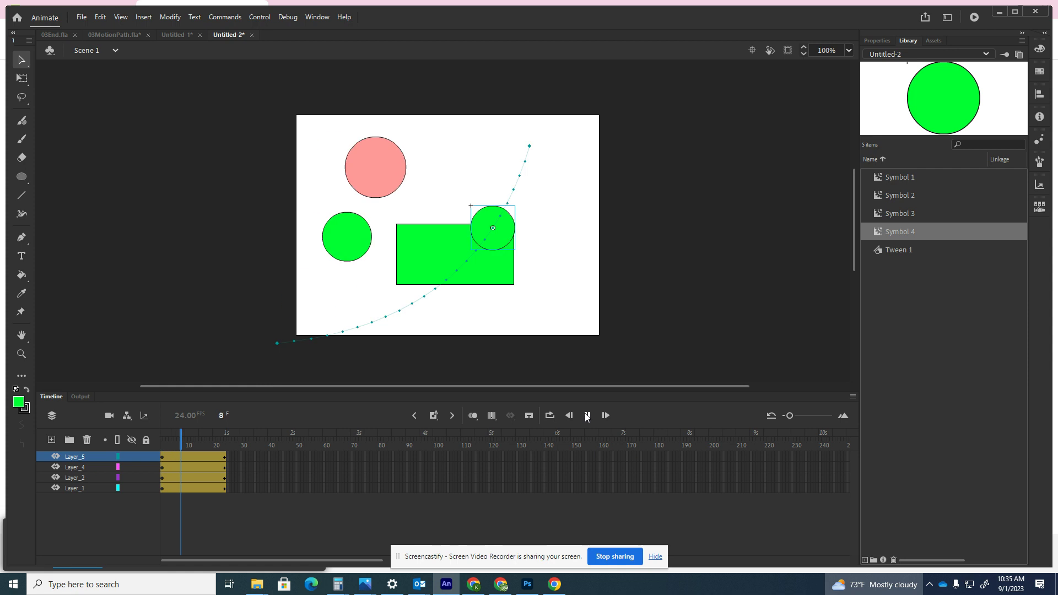